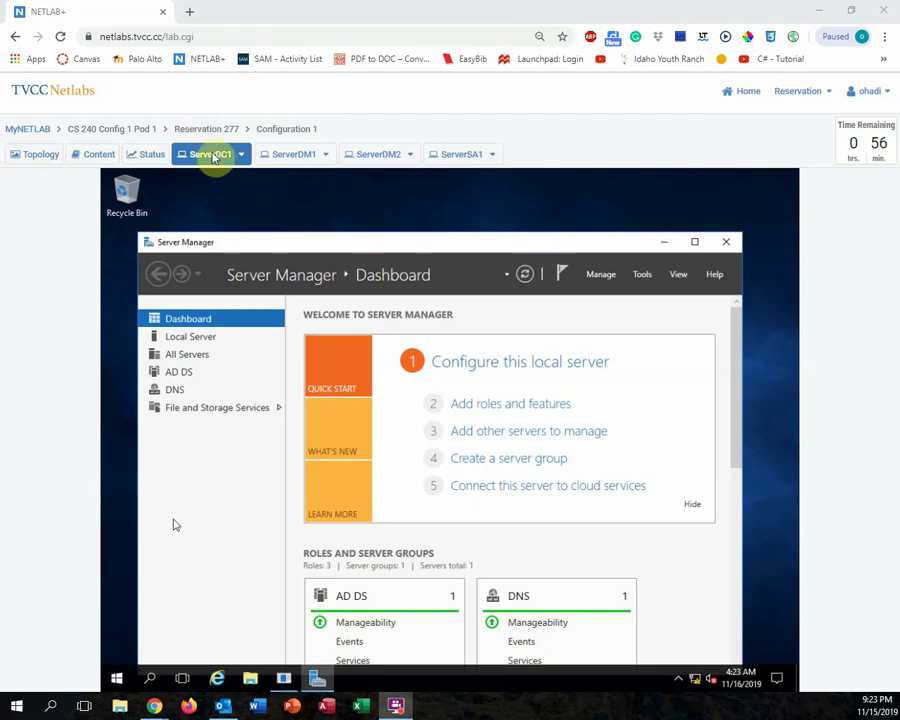
# Look through the ServerDM1, ServerDM2 and ServerDC1 machines in the lab
pyautogui.click(292, 157)
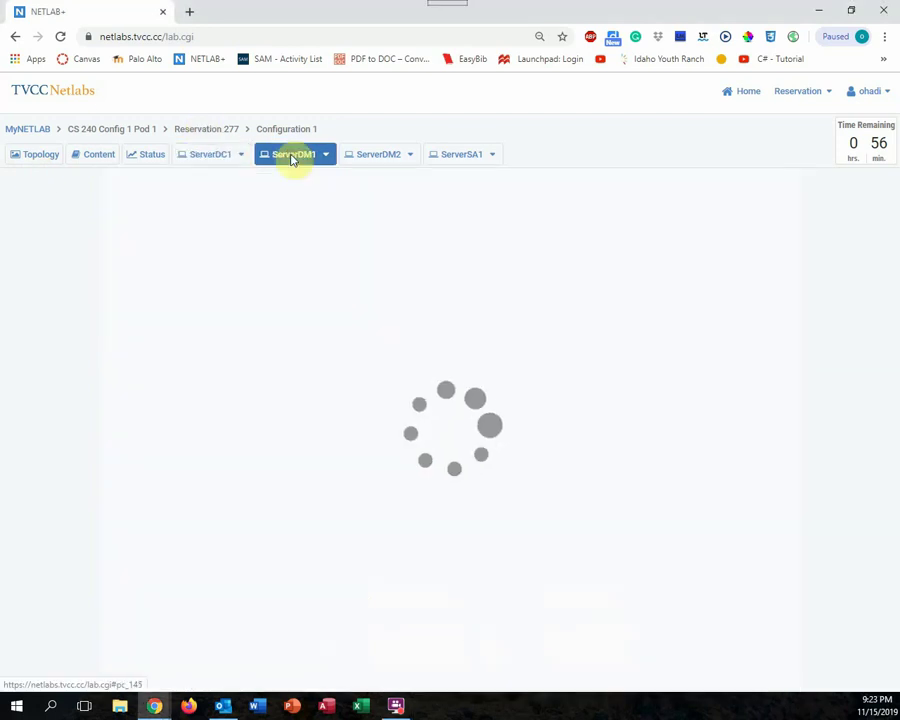
pyautogui.click(376, 160)
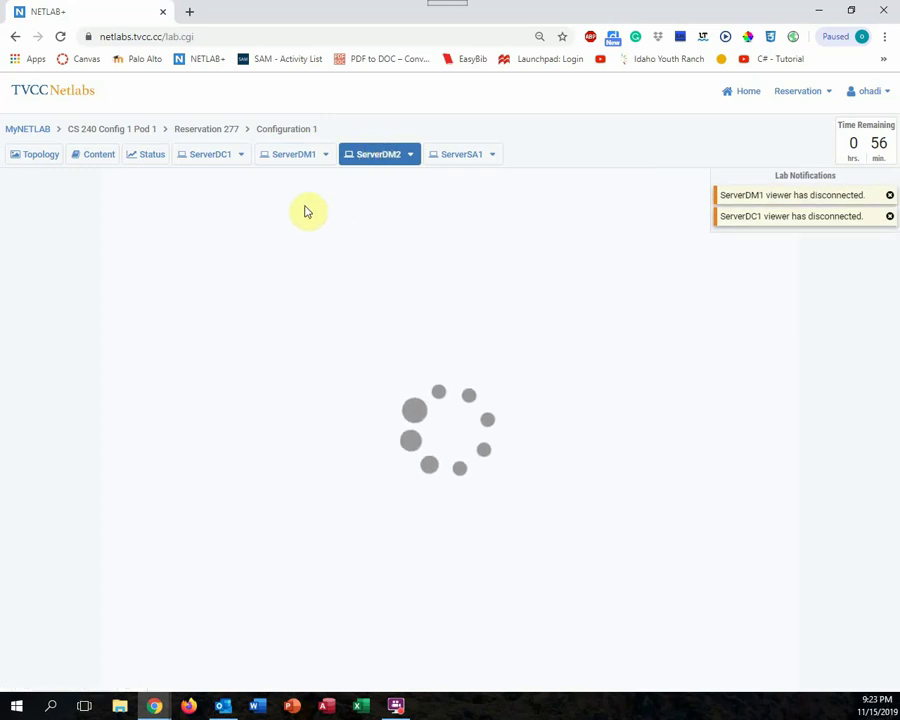
pyautogui.click(210, 158)
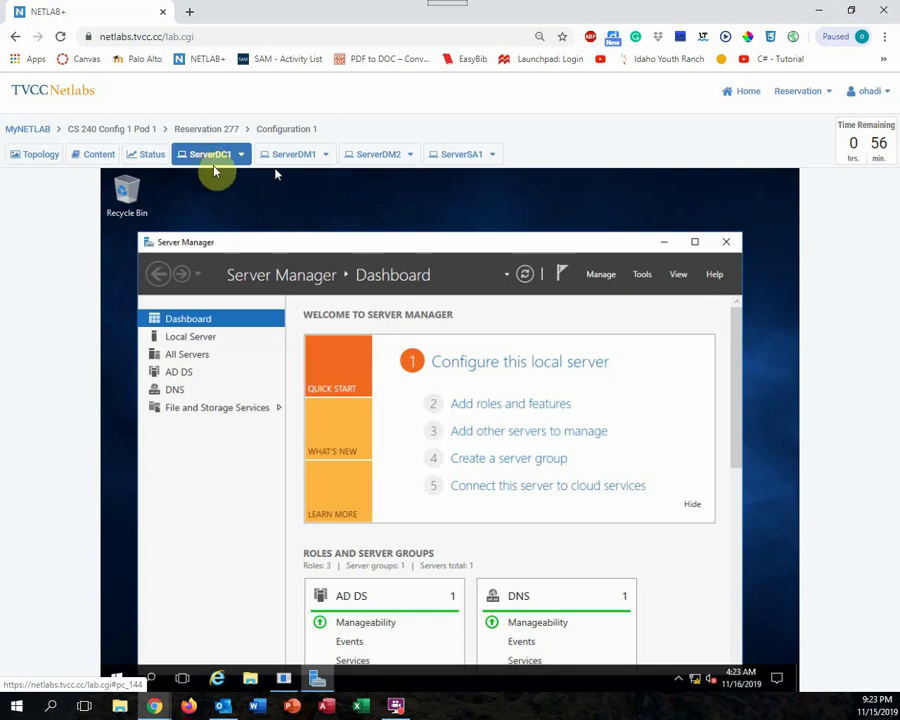
# On ServerDM1, install the NLB feature through Windows PowerShell with the -IncludeManagementTools option
pyautogui.click(293, 156)
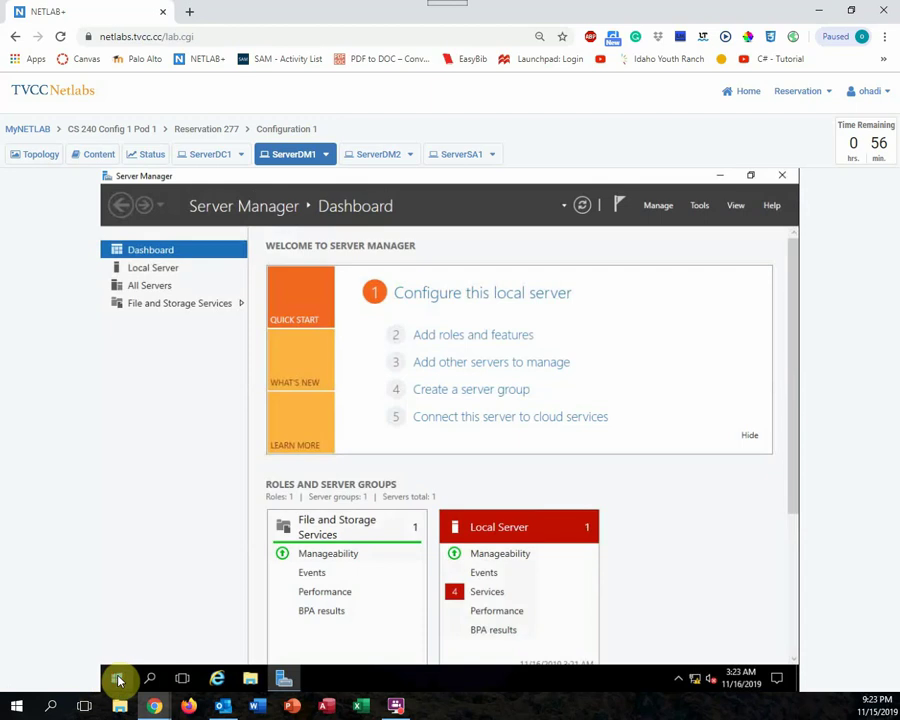
pyautogui.click(118, 680)
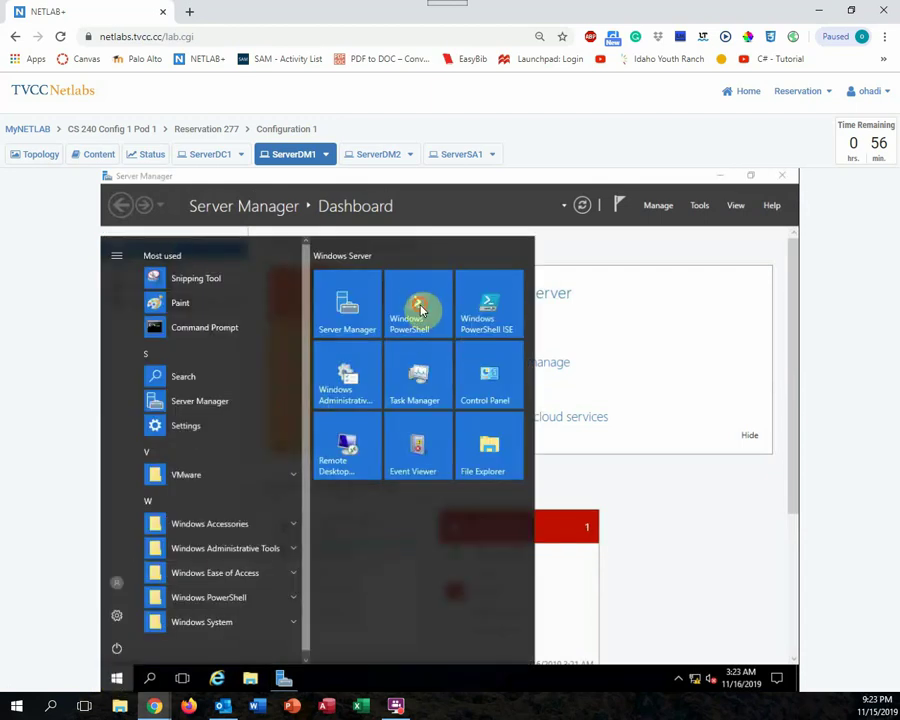
pyautogui.click(421, 311)
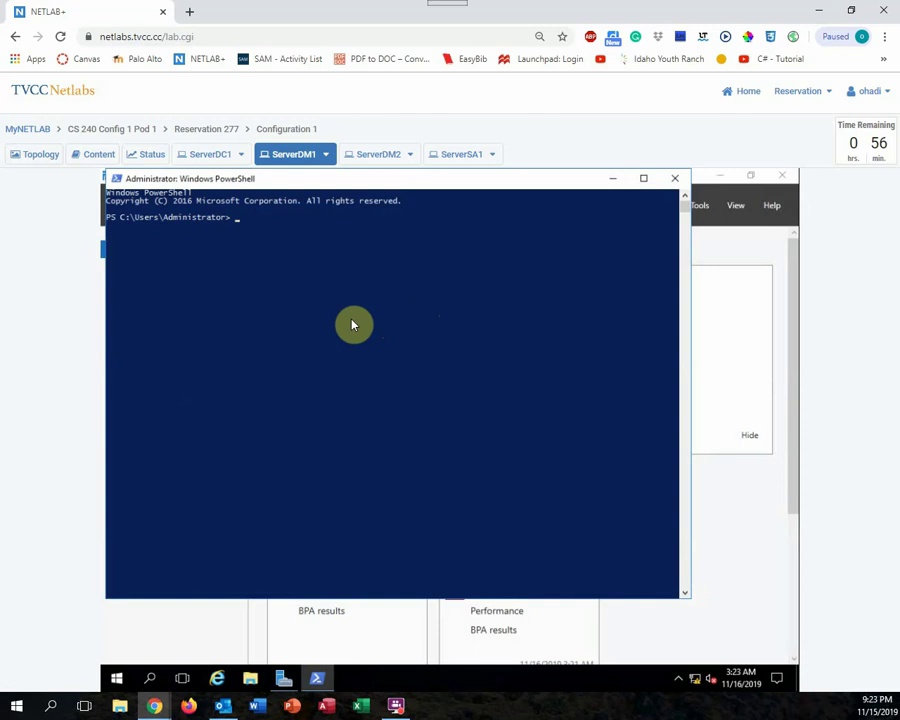
pyautogui.write('install-w')
pyautogui.press('Tab')
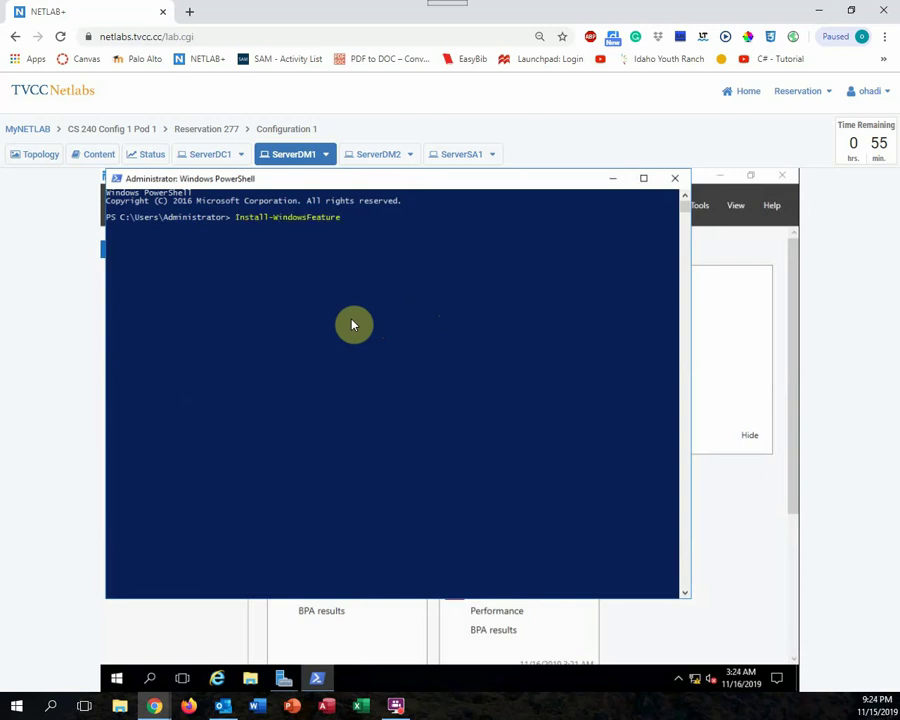
pyautogui.write('NLB -In')
pyautogui.press('Tab')
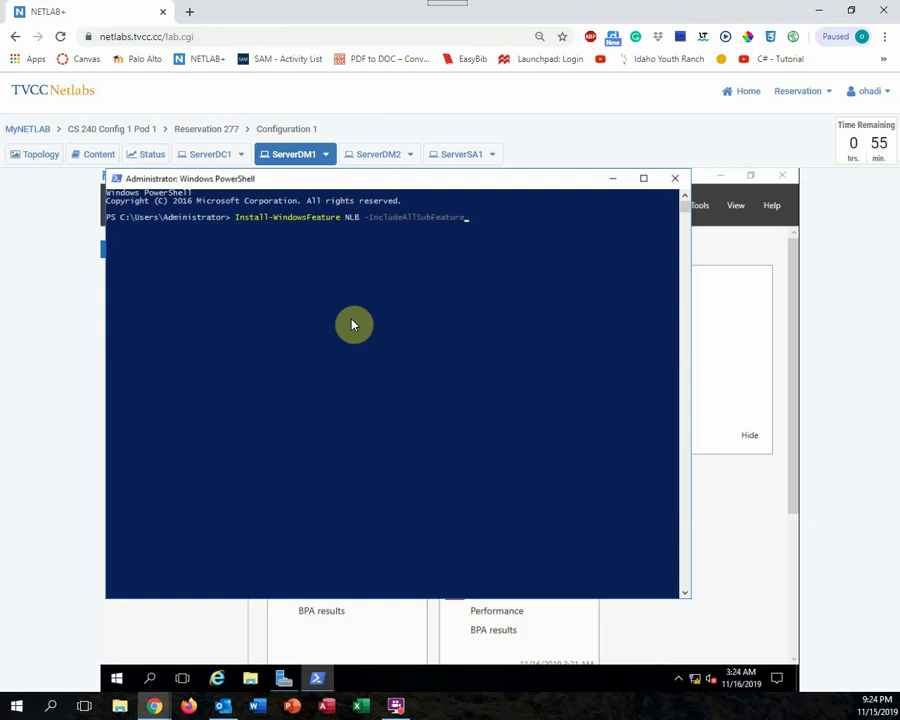
pyautogui.press('Tab')
pyautogui.press('Return')
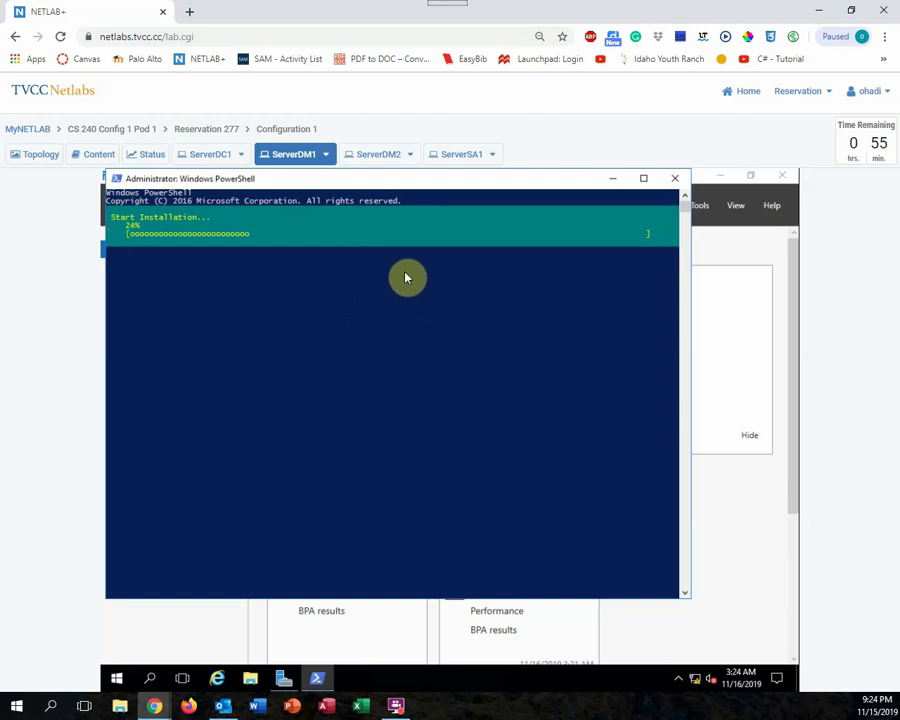
# Switch to ServerDM2 and launch PowerShell from its command prompt with "start powershell"
pyautogui.click(378, 158)
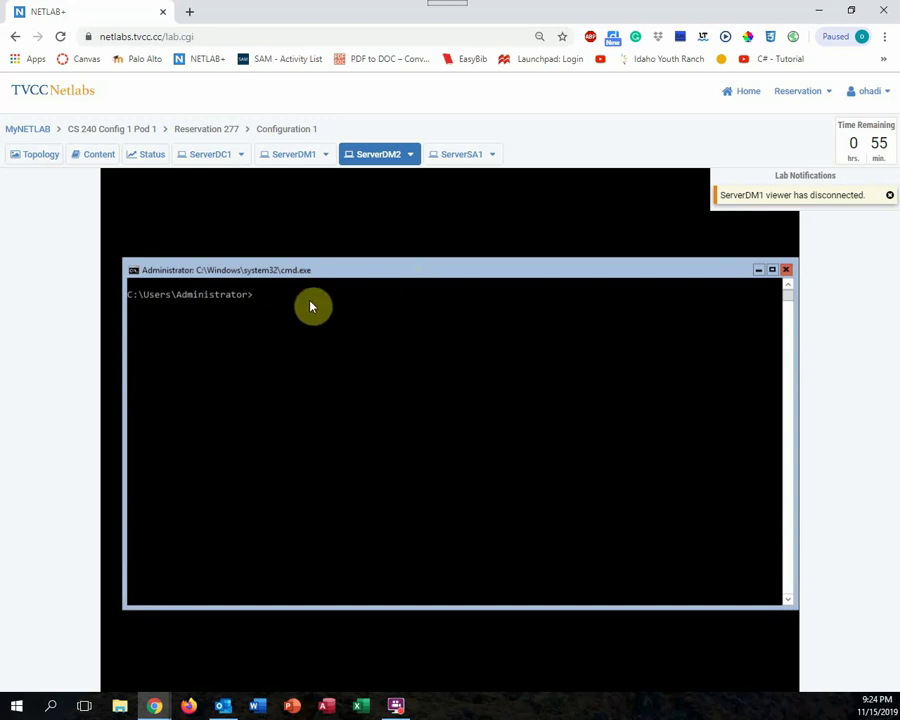
pyautogui.write('sat')
pyautogui.press('BackSpace')
pyautogui.press('BackSpace')
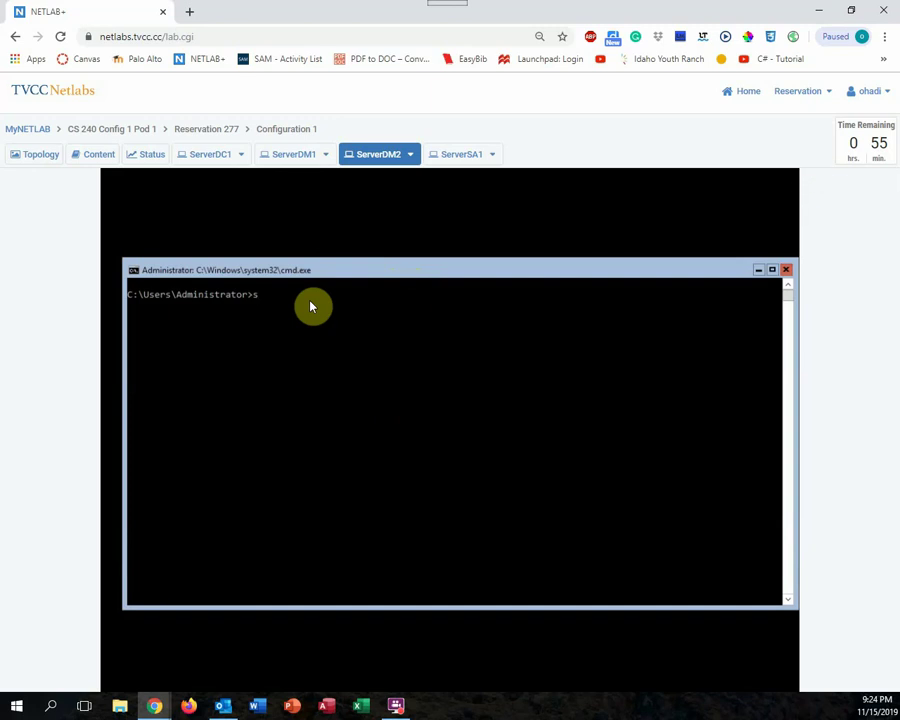
pyautogui.write('tas')
pyautogui.press('BackSpace')
pyautogui.write('rt powershell')
pyautogui.press('Return')
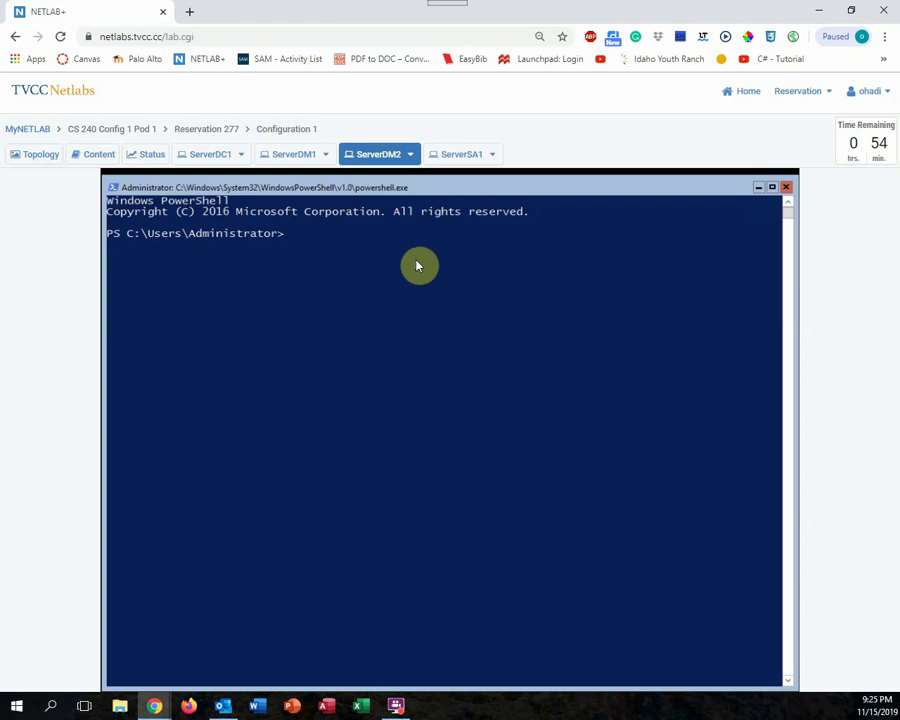
# Install the NLB Windows feature on ServerDM2 without any extra options
pyautogui.write('install-w')
pyautogui.press('Tab')
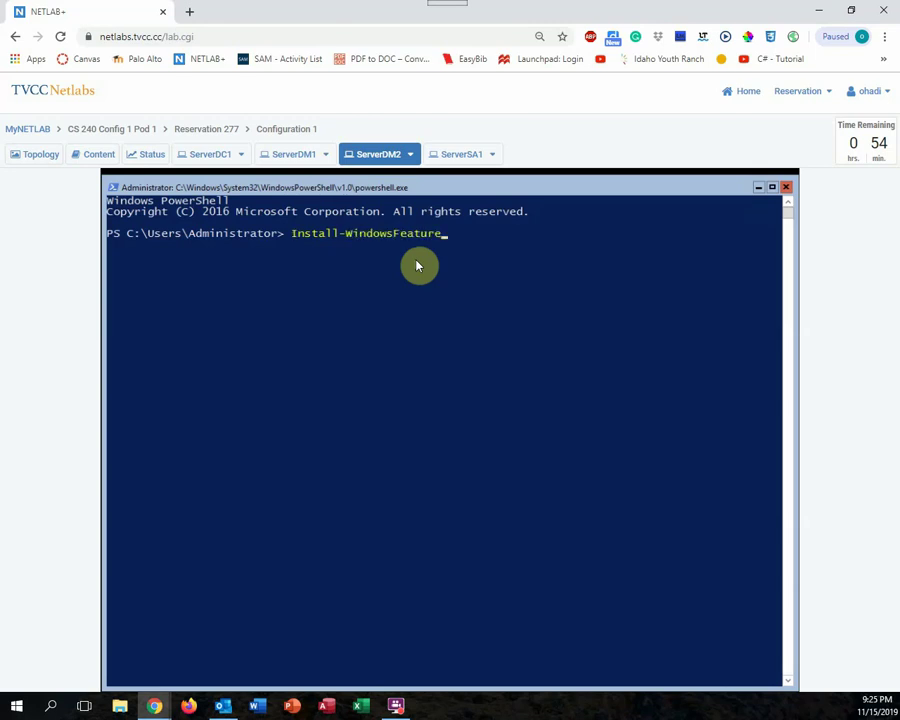
pyautogui.write('NLB')
pyautogui.press('Return')
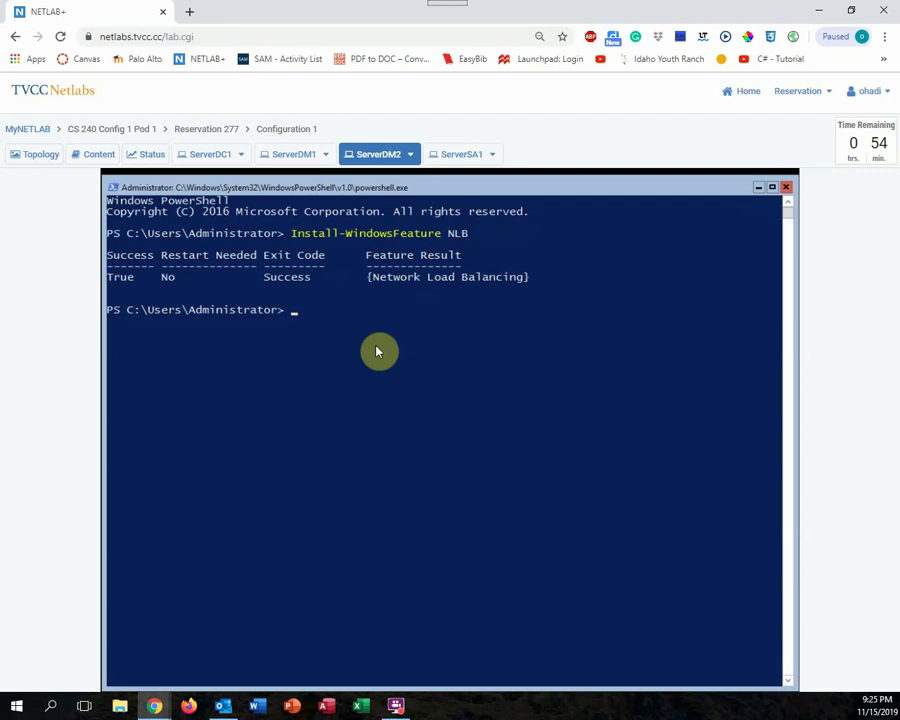
# Switch to ServerDC1 and open Windows PowerShell
pyautogui.click(211, 161)
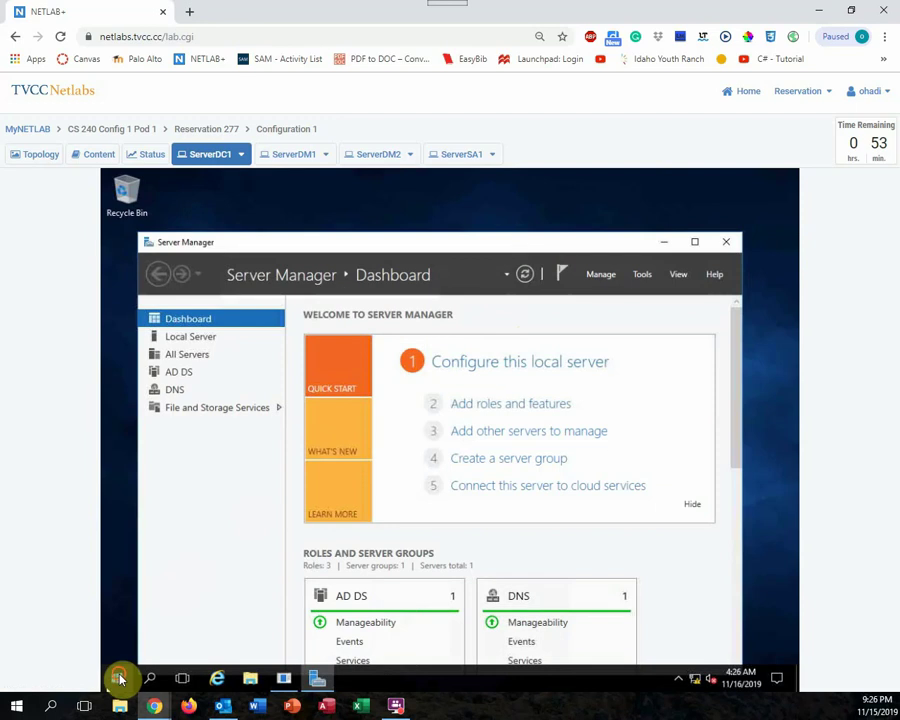
pyautogui.click(119, 679)
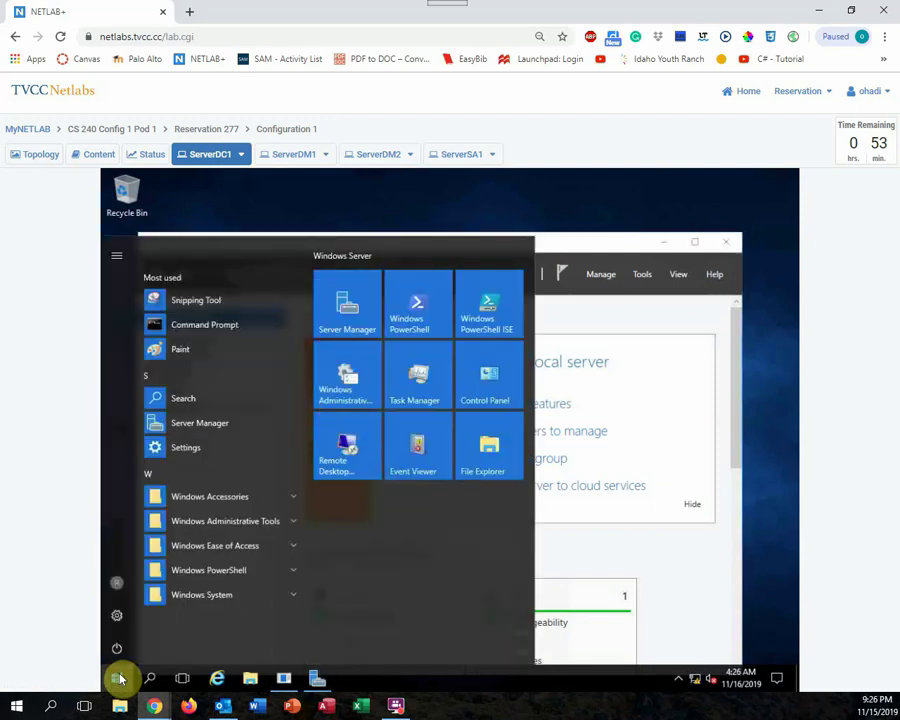
pyautogui.click(441, 310)
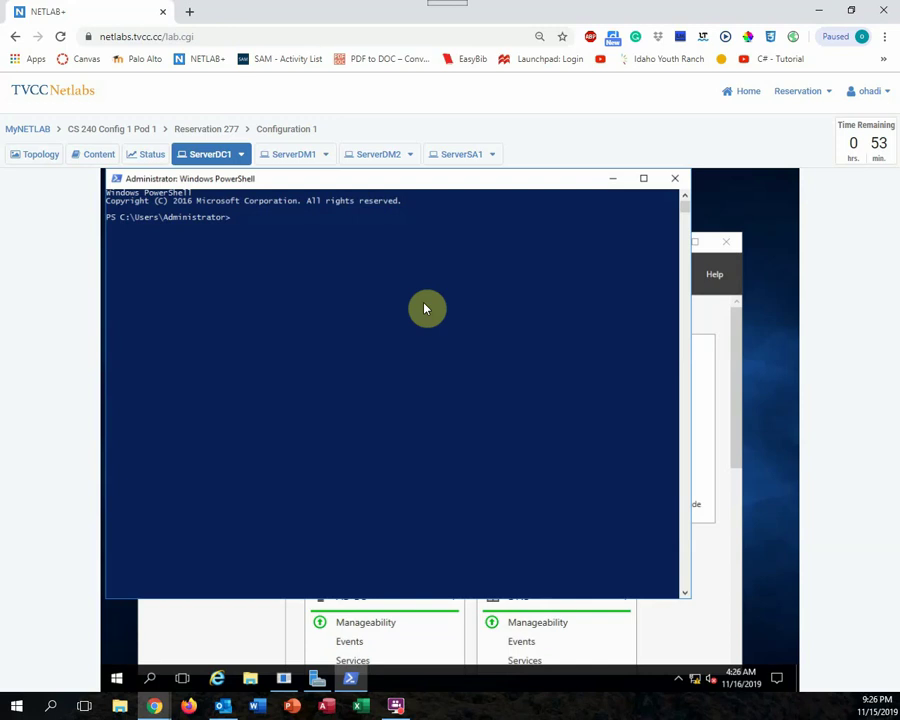
# Add a DNS A record named NLB to the MCSA2016.local zone with IPv4 address 192.168.0.100, using Add-DnsServerResourceRecordA
pyautogui.click(264, 226)
pyautogui.write('Add-Add')
pyautogui.click(272, 229)
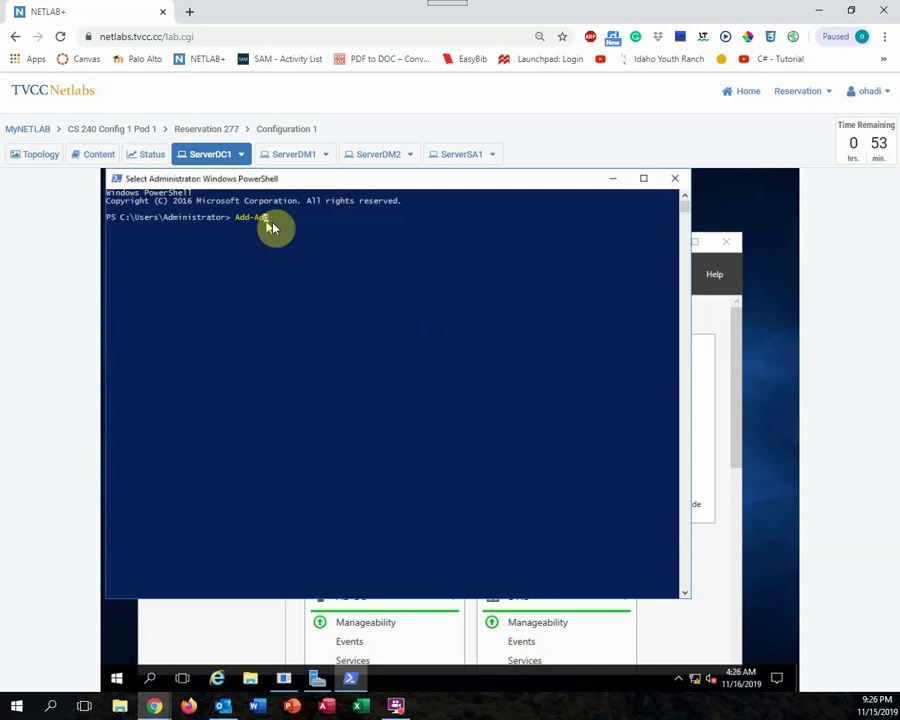
pyautogui.press('Escape')
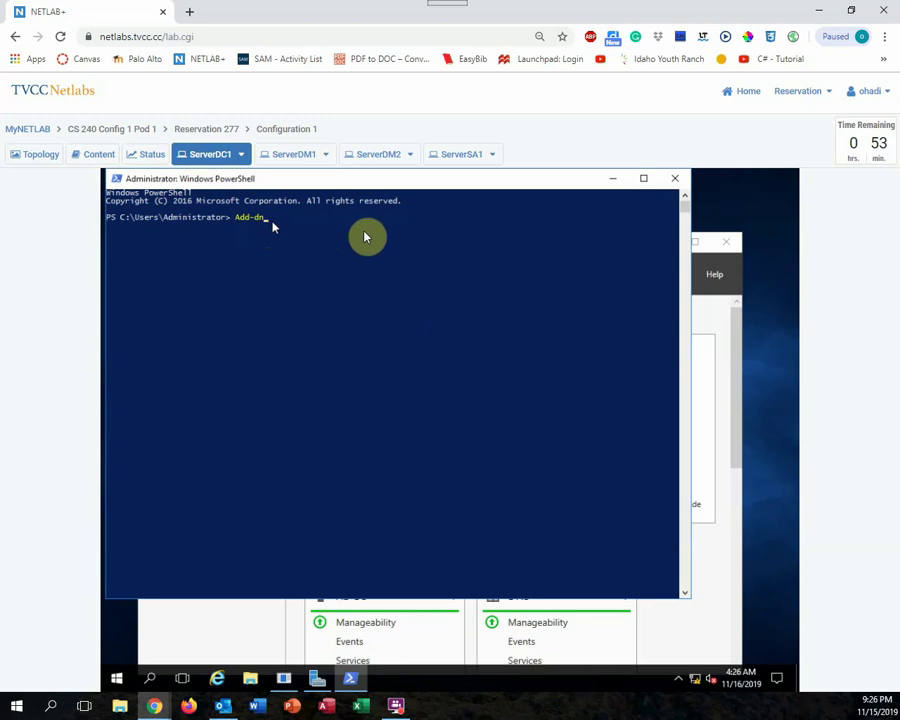
pyautogui.write('s')
pyautogui.press('Tab')
pyautogui.press('Tab')
pyautogui.press('Tab')
pyautogui.press('Tab')
pyautogui.press('Tab')
pyautogui.press('Tab')
pyautogui.press('Tab')
pyautogui.press('Tab')
pyautogui.press('Tab')
pyautogui.write('-na')
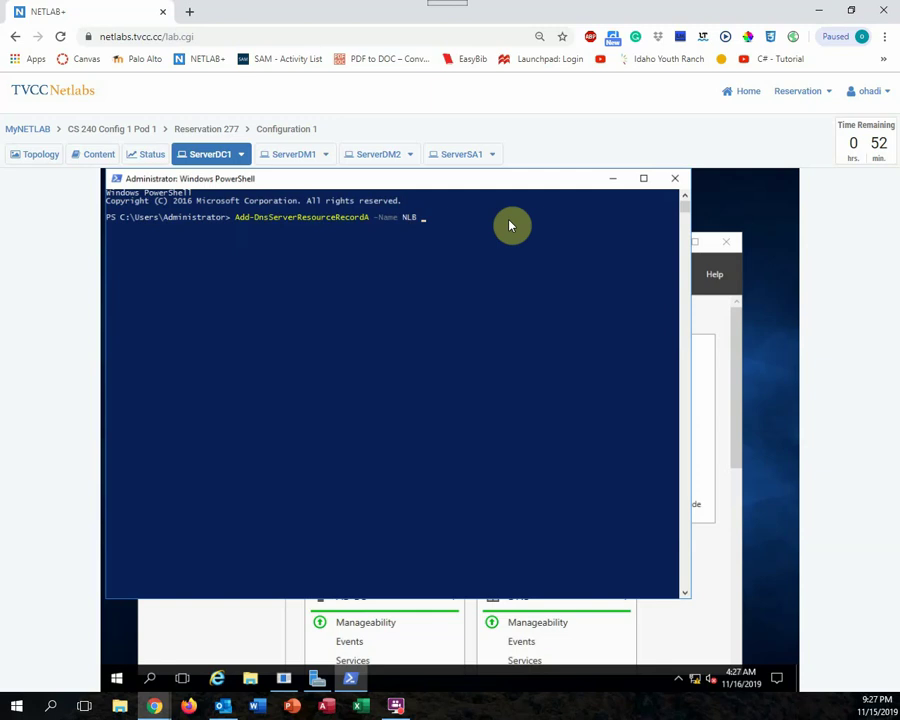
pyautogui.write('-ZoneName MCSA2016.local')
pyautogui.write('-IPv4Address')
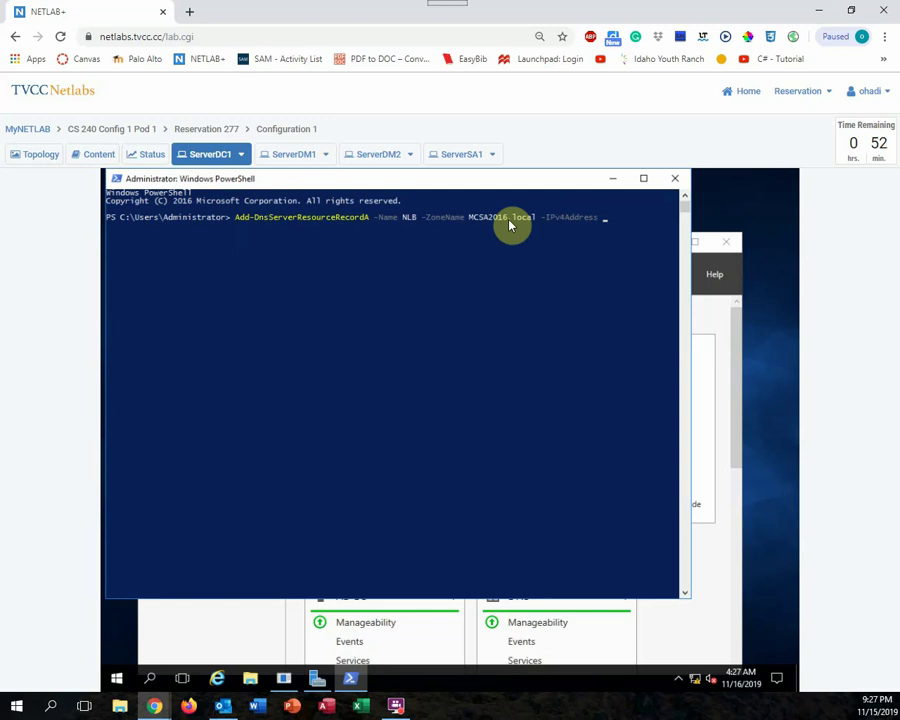
pyautogui.write('192.168.0.')
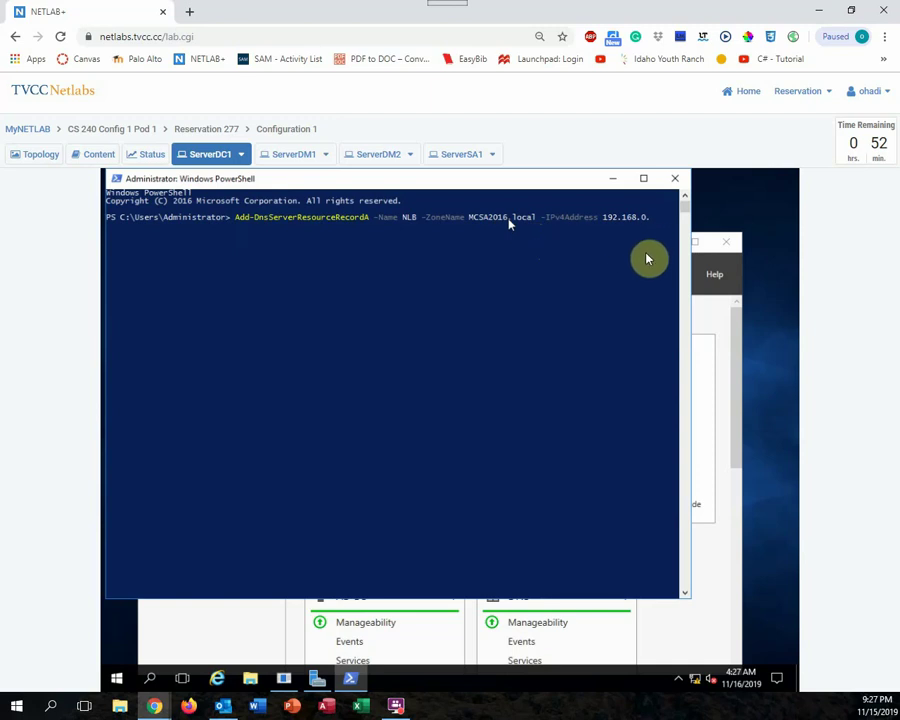
pyautogui.write('100')
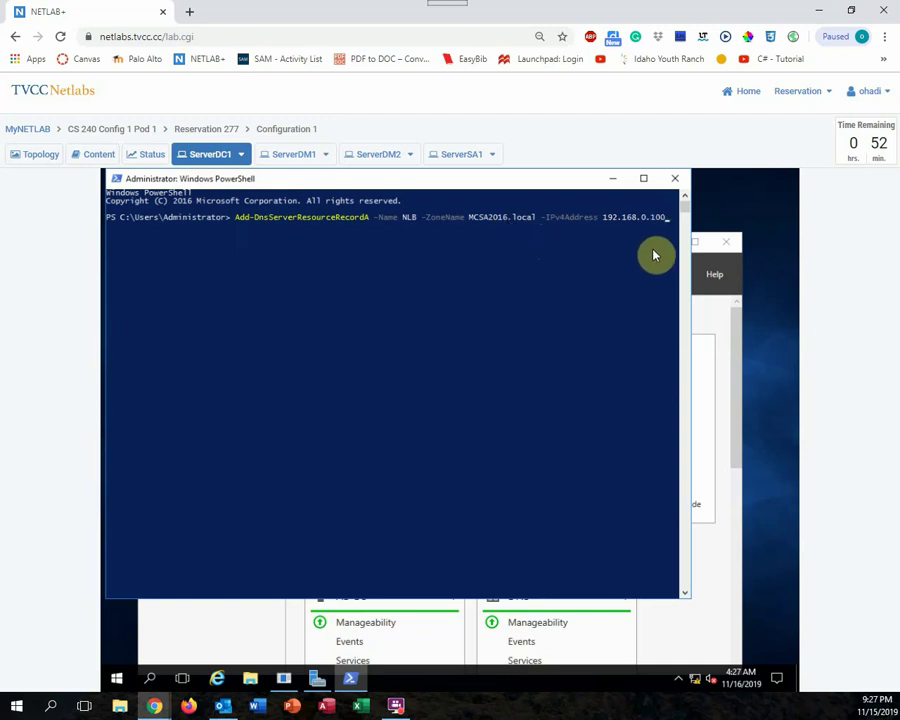
pyautogui.press('Return')
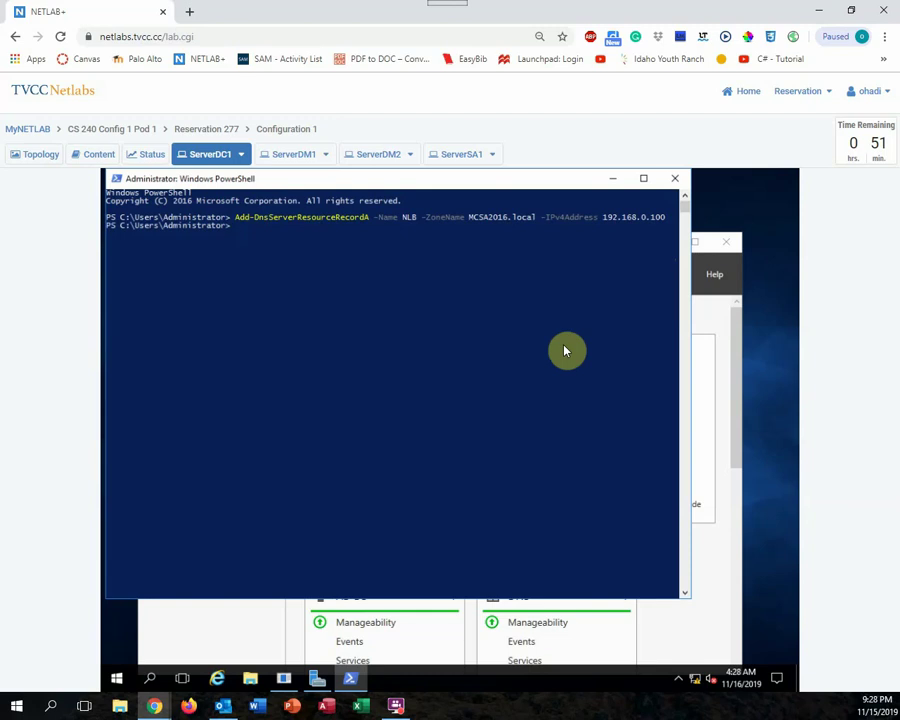
# List the DNS records of the mcsa2016.local zone with Get-DnsServerResourceRecord to check the NLB entry
pyautogui.write('Get-dns')
pyautogui.press('Tab')
pyautogui.press('Tab')
pyautogui.press('Tab')
pyautogui.press('Tab')
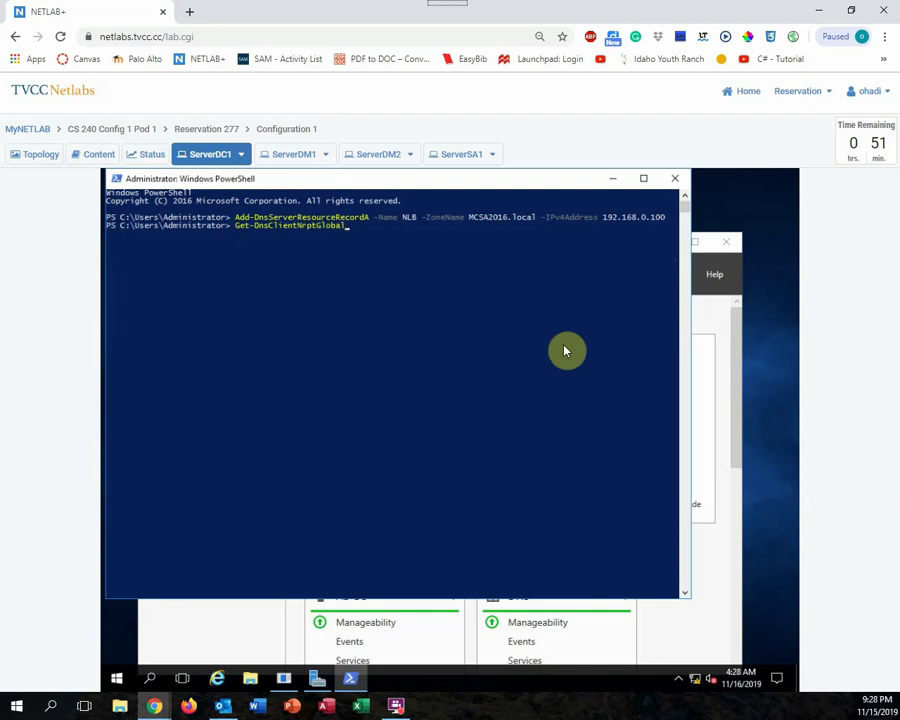
pyautogui.press('Tab')
pyautogui.press('Tab')
pyautogui.press('Tab')
pyautogui.press('Tab')
pyautogui.press('Tab')
pyautogui.press('Tab')
pyautogui.press('Tab')
pyautogui.press('Tab')
pyautogui.press('Tab')
pyautogui.press('Tab')
pyautogui.press('Tab')
pyautogui.press('Tab')
pyautogui.press('Tab')
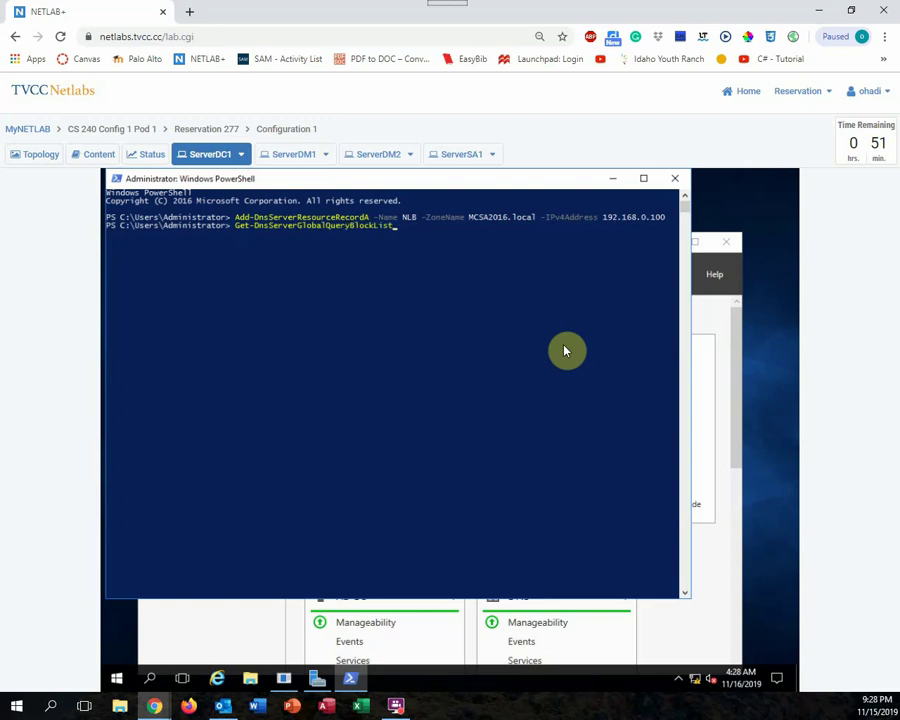
pyautogui.press('Tab')
pyautogui.press('Tab')
pyautogui.press('Tab')
pyautogui.press('Tab')
pyautogui.write('-z')
pyautogui.press('Tab')
pyautogui.write('mcsa')
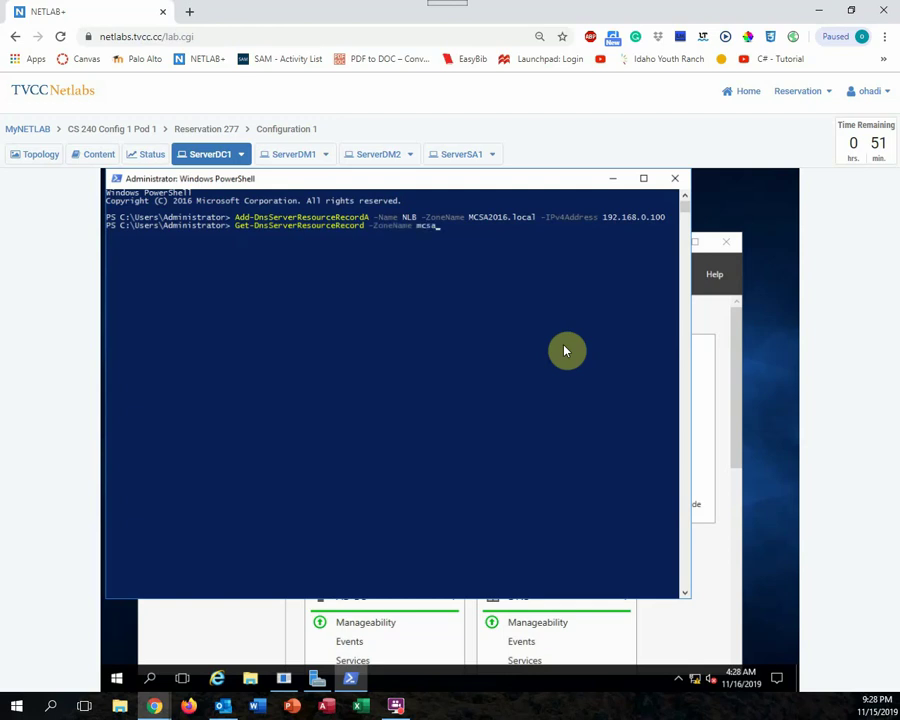
pyautogui.write('2016.local')
pyautogui.press('Return')
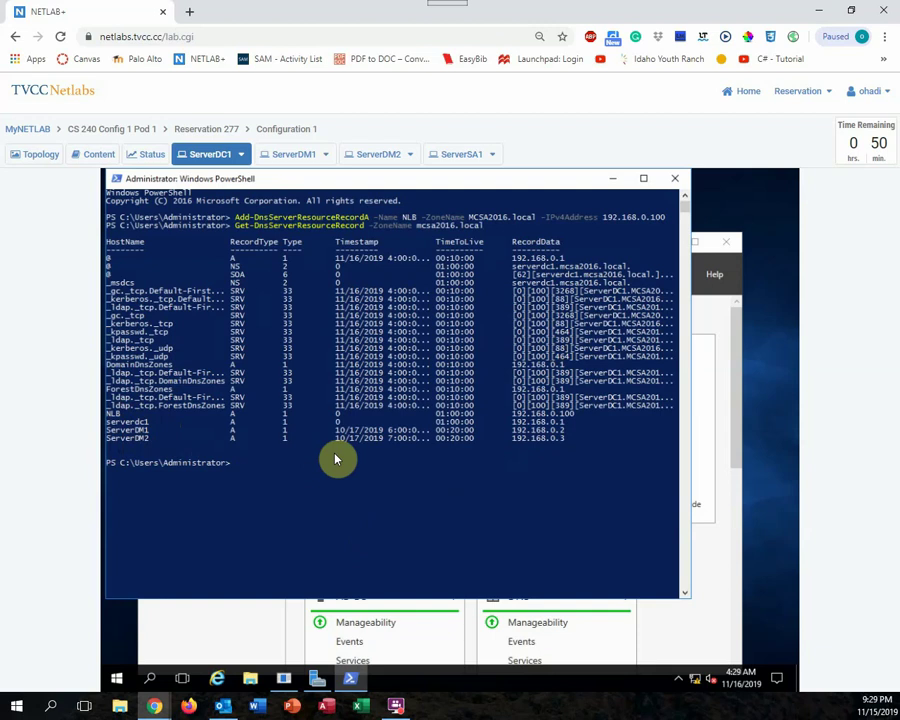
# Return to ServerDM1, close its PowerShell window and open Network Load Balancing Manager
pyautogui.click(296, 157)
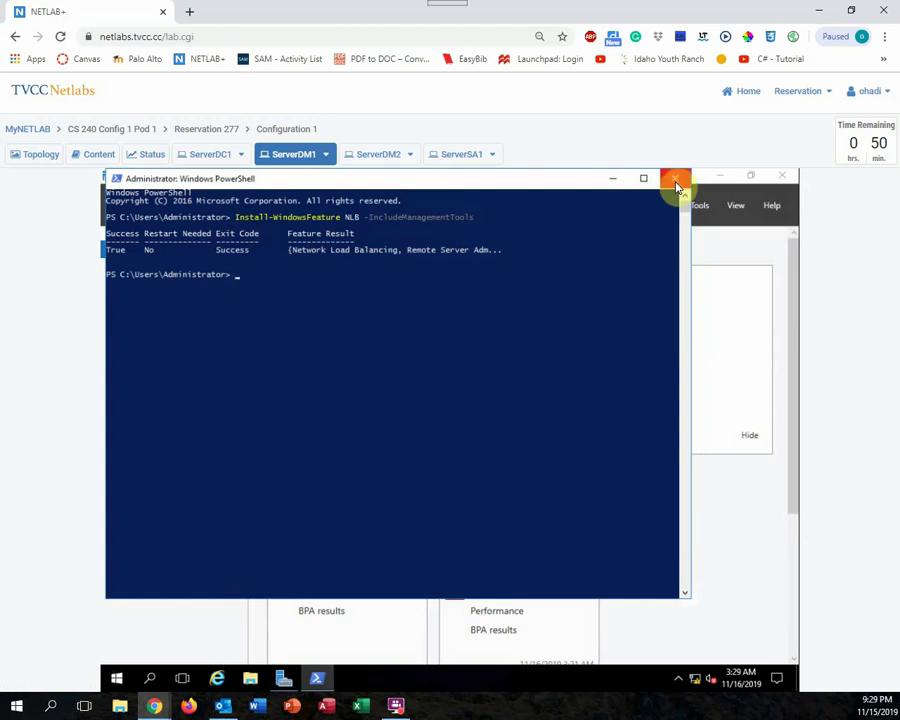
pyautogui.click(677, 181)
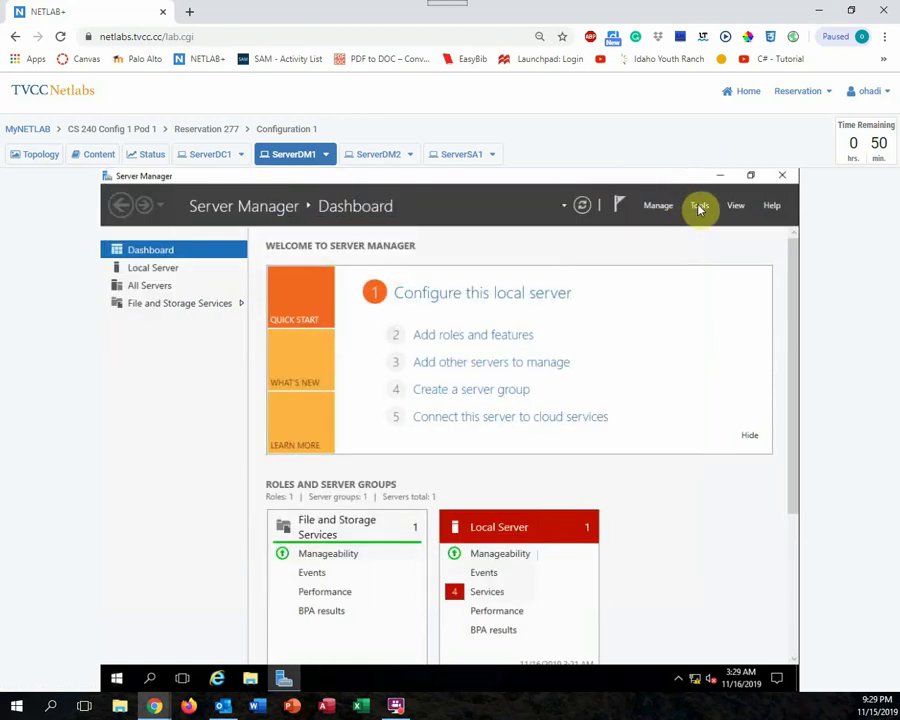
pyautogui.click(700, 206)
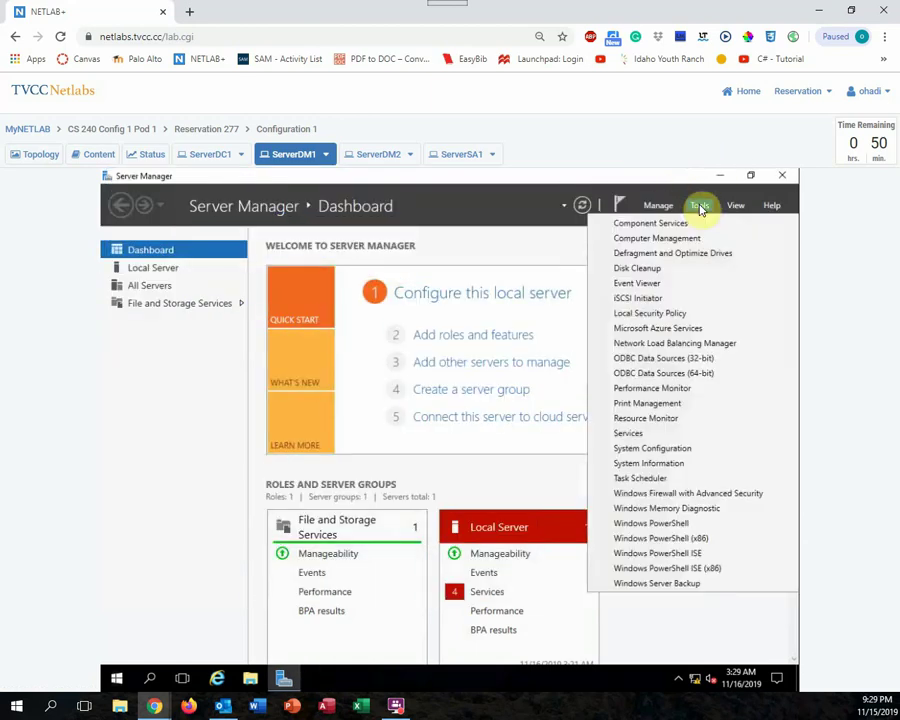
pyautogui.click(690, 347)
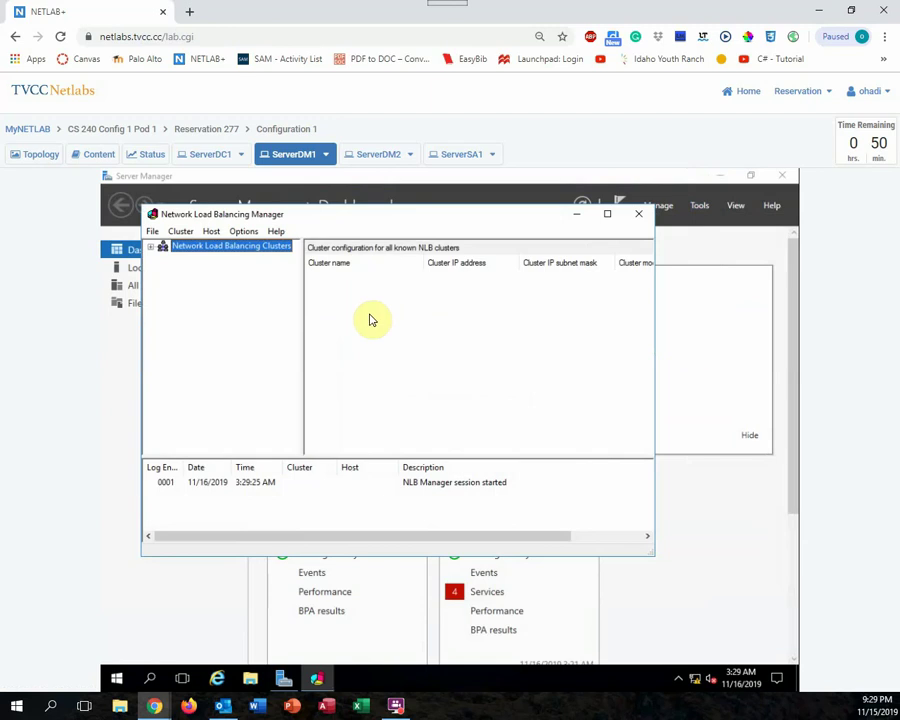
# Start a new NLB cluster, connect to host ServerDM1 and accept its Ethernet0 interface and host parameters with priority 1
pyautogui.rightClick(229, 248)
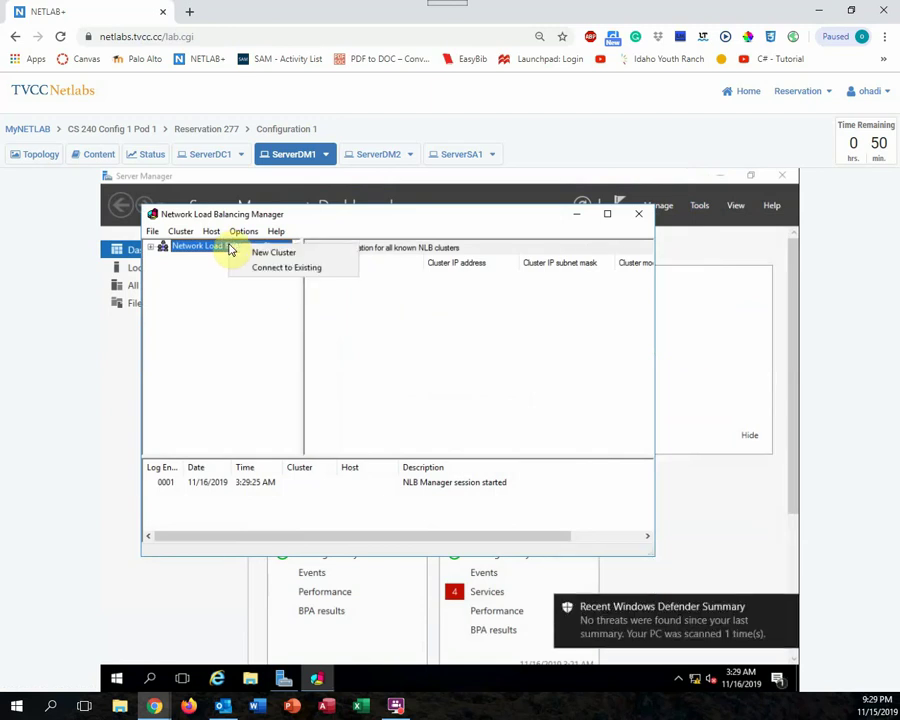
pyautogui.click(284, 254)
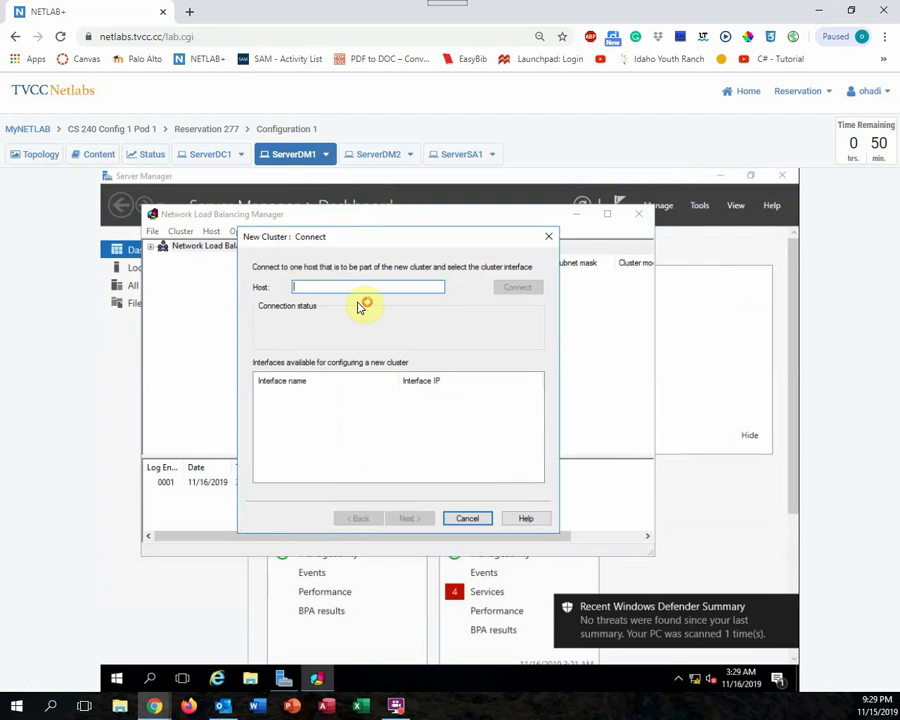
pyautogui.write('Servwer')
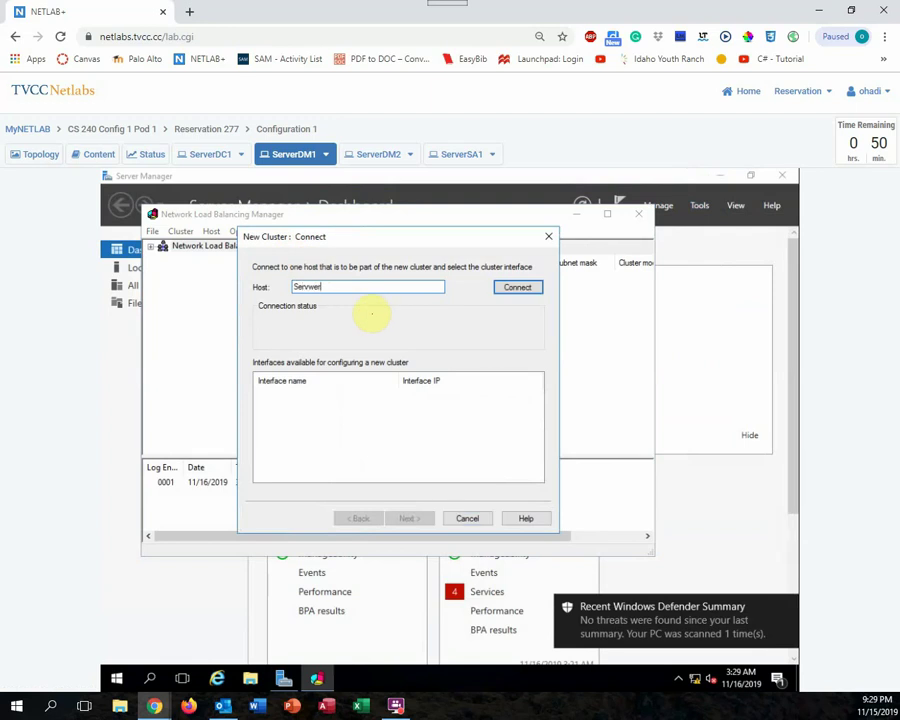
pyautogui.press('BackSpace')
pyautogui.press('BackSpace')
pyautogui.press('BackSpace')
pyautogui.write('er')
pyautogui.click(518, 289)
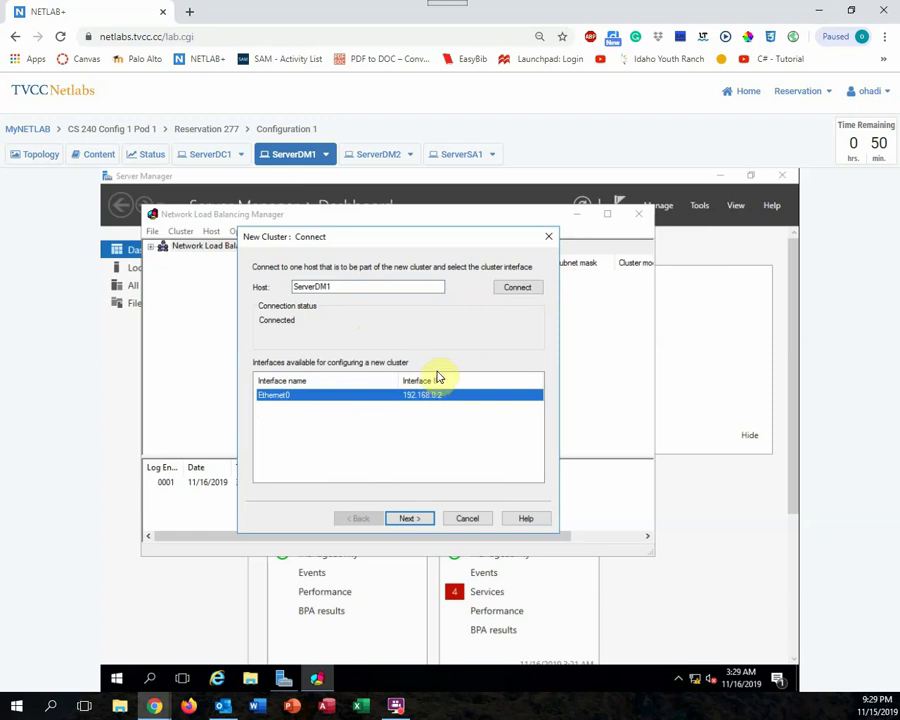
pyautogui.click(410, 519)
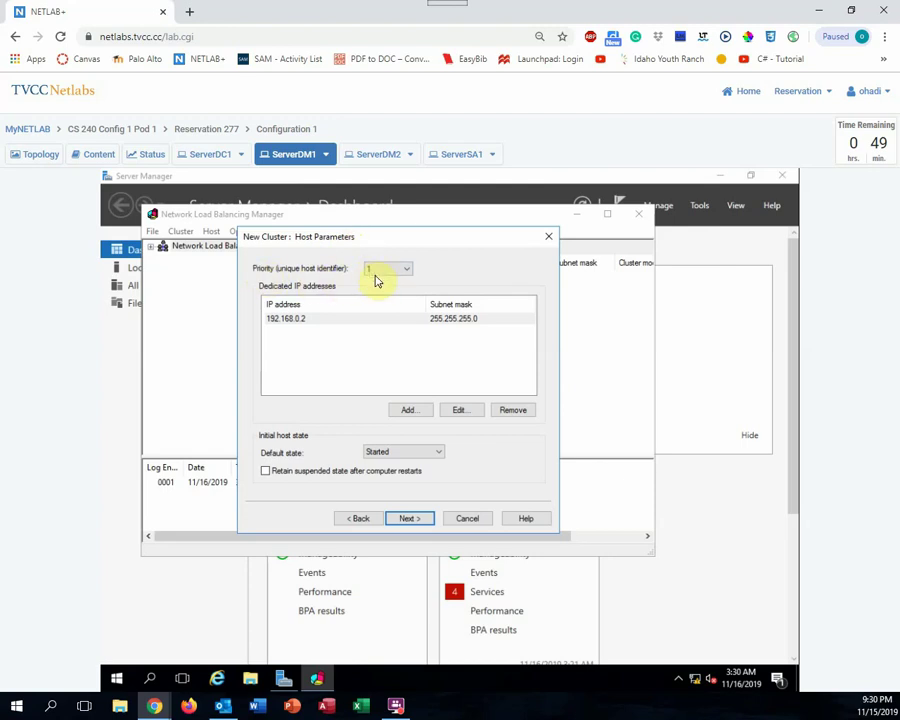
pyautogui.click(410, 519)
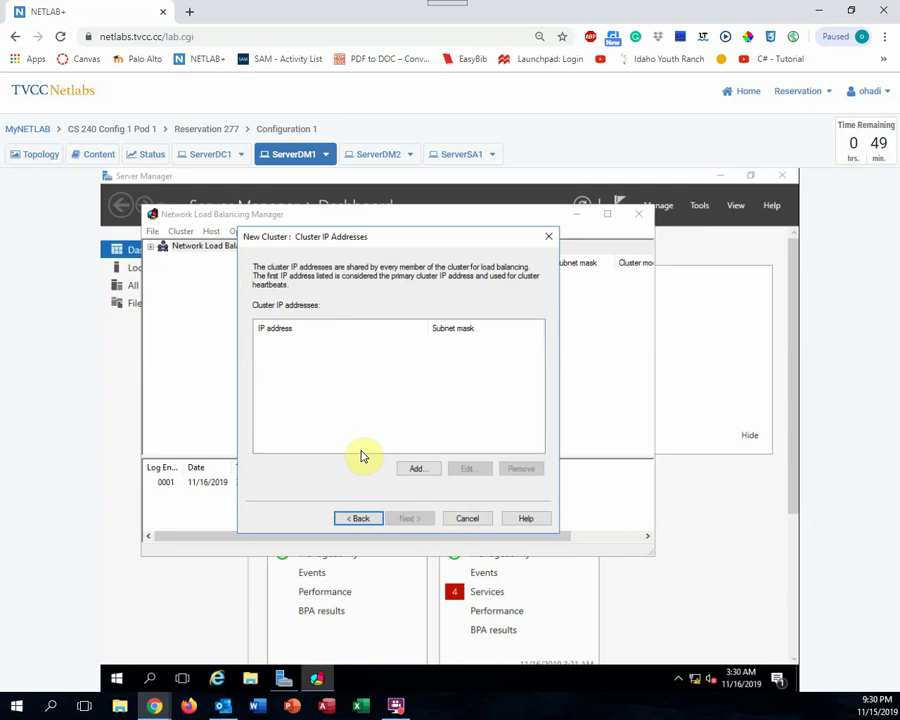
# Add the cluster IPv4 address 192.168.0.100 with subnet mask 255.255.255.0 and continue to the cluster parameters
pyautogui.click(413, 470)
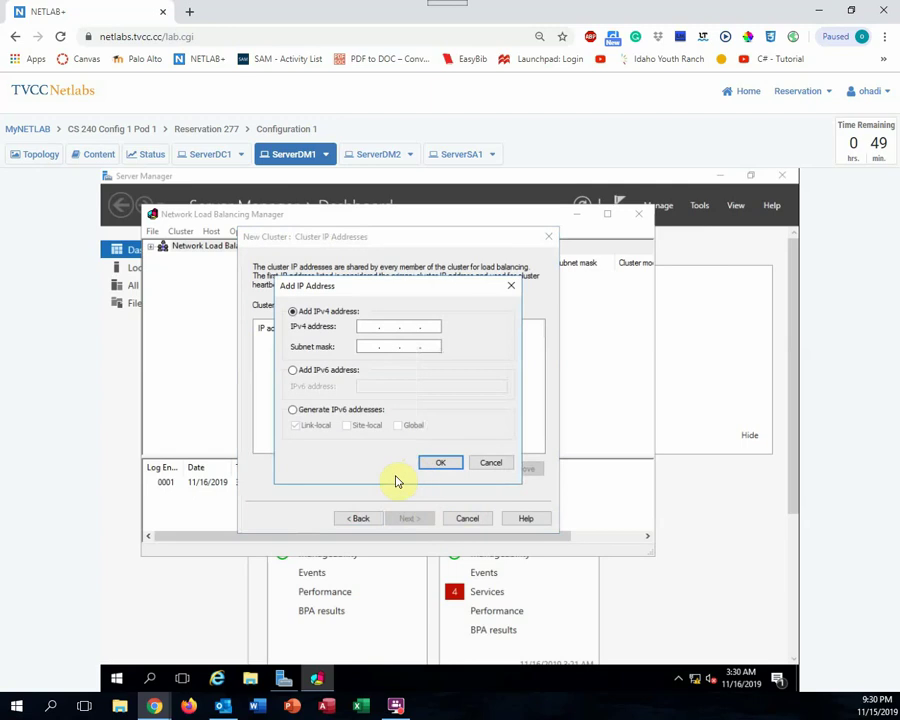
pyautogui.click(362, 326)
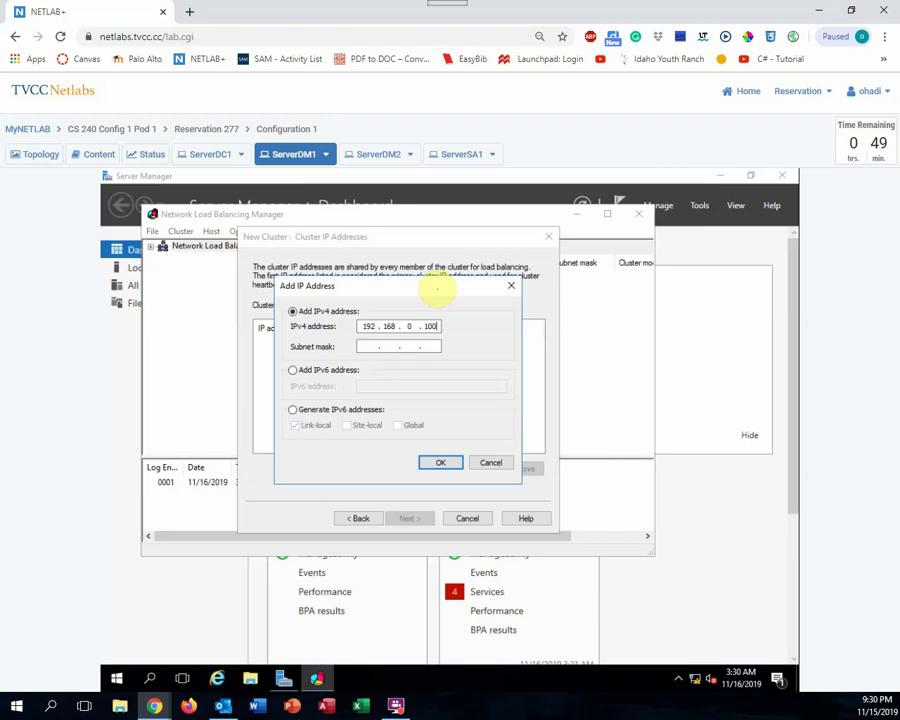
pyautogui.press('Tab')
pyautogui.click(441, 464)
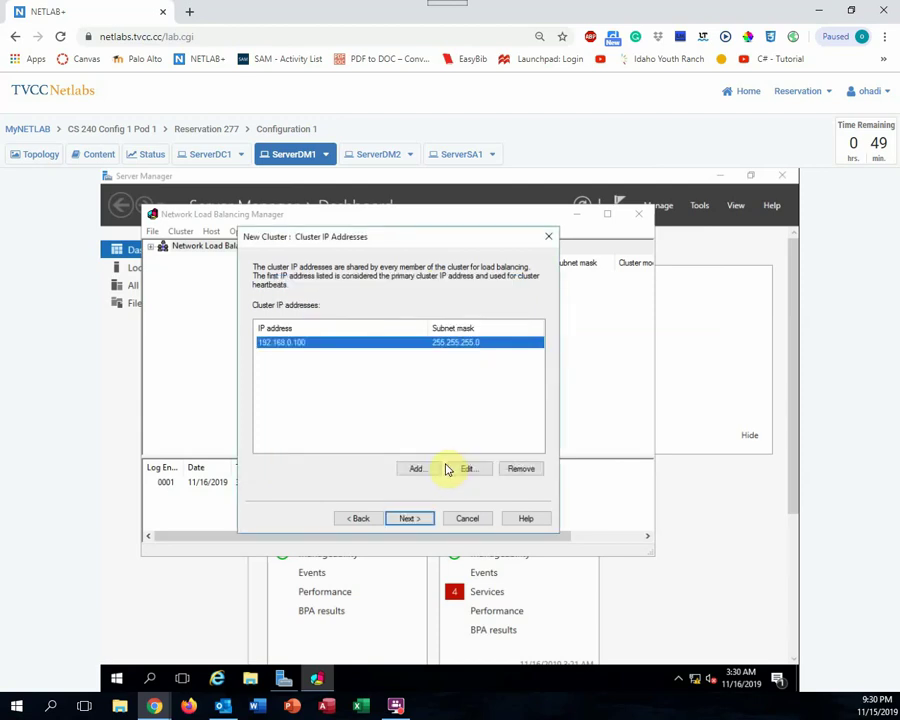
pyautogui.click(411, 521)
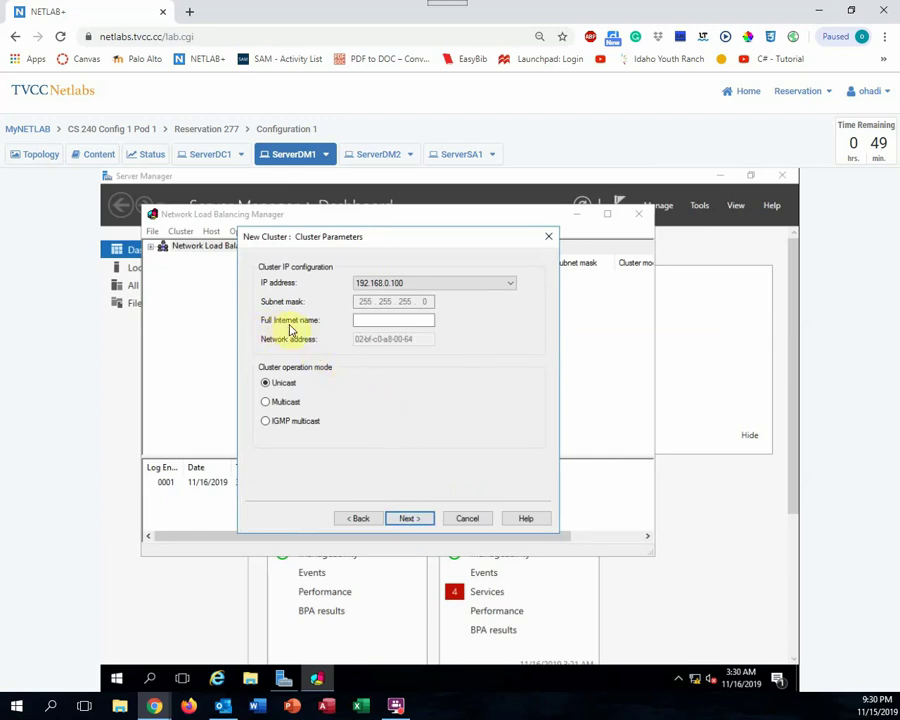
# Enter nlb.mcsa2016.local as the cluster's full Internet name
pyautogui.click(363, 320)
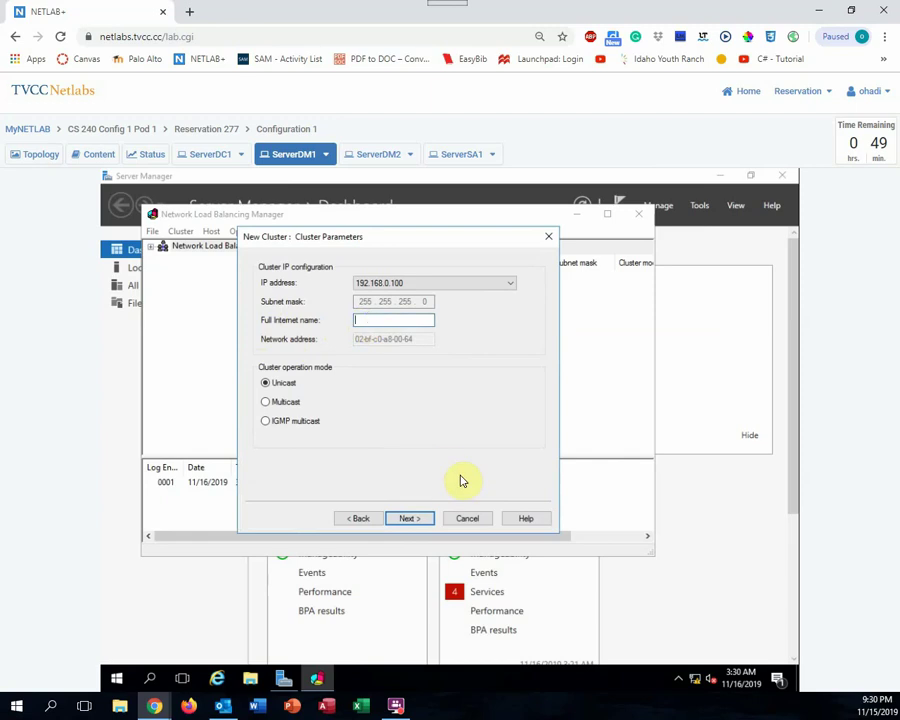
pyautogui.write('n')
pyautogui.write('lb.mcsa2016.local')
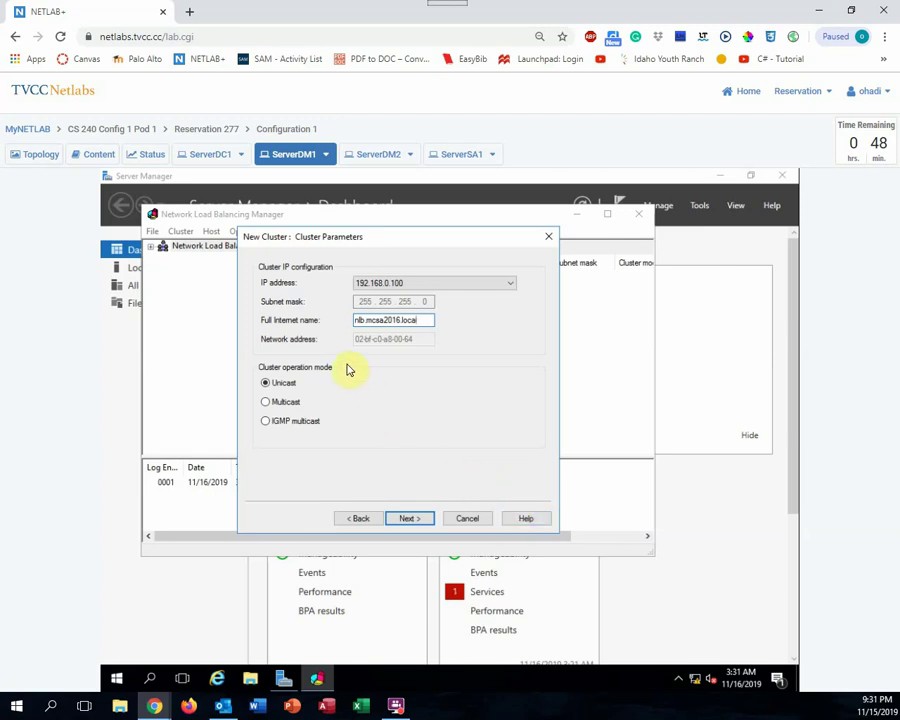
pyautogui.doubleClick(405, 320)
pyautogui.click(403, 322)
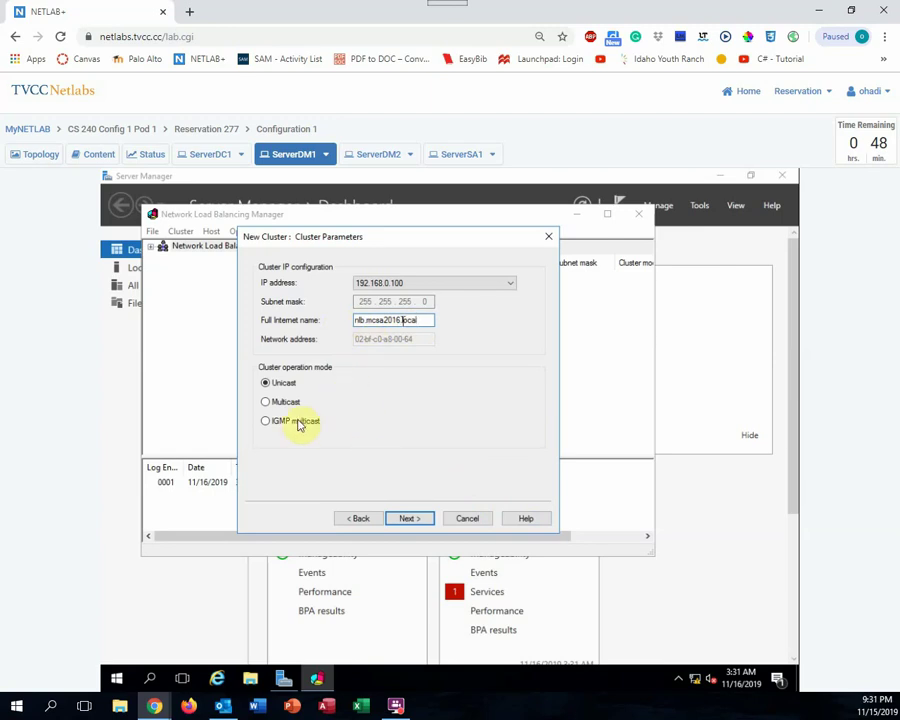
pyautogui.press('End')
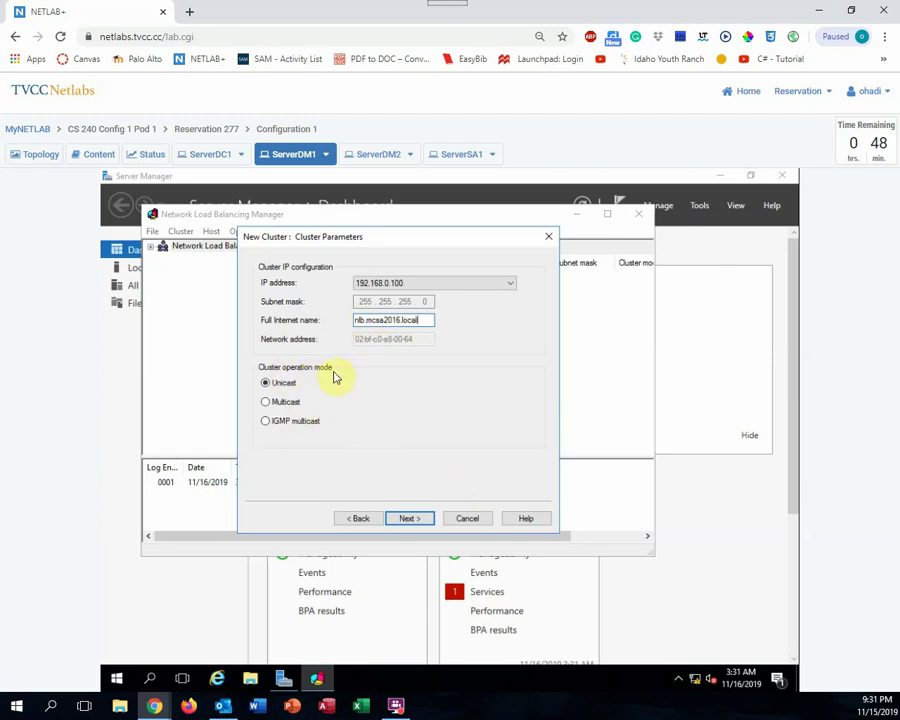
# Set the cluster operation mode to Multicast and finish creating the cluster with the default port rule
pyautogui.click(266, 401)
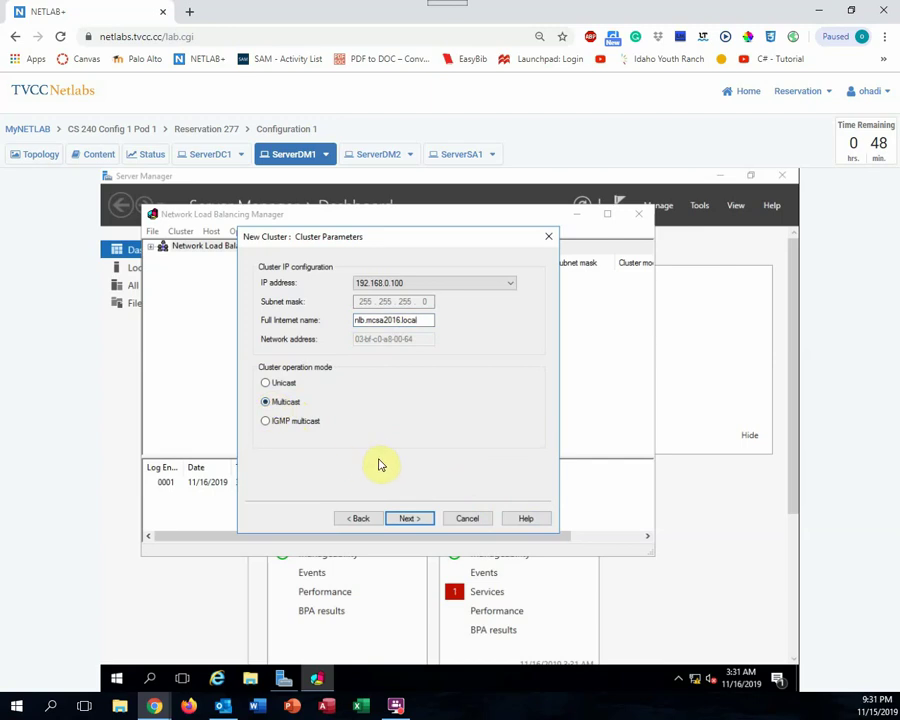
pyautogui.click(408, 520)
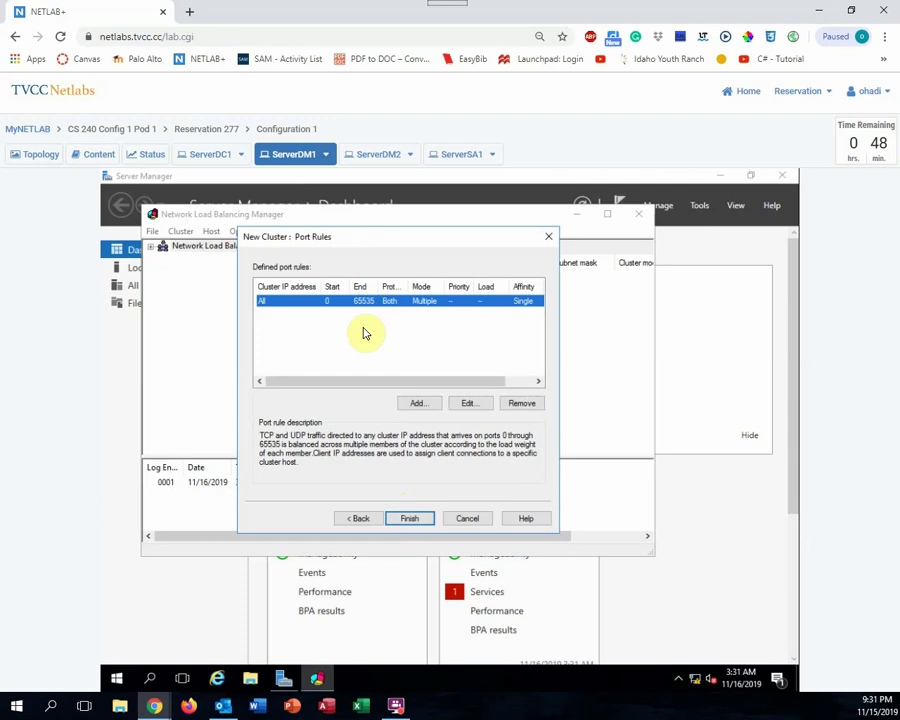
pyautogui.click(412, 521)
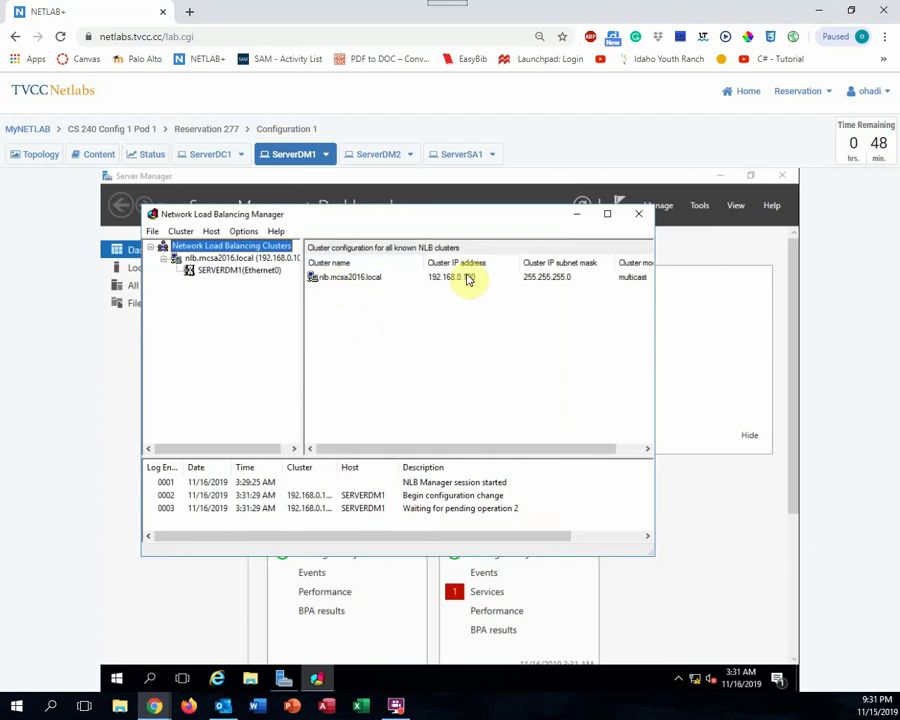
# Add host ServerDM2 to the nlb.mcsa2016.local cluster with its default host parameters and port rule, and close Network Load Balancing Manager
pyautogui.click(272, 259)
pyautogui.rightClick(274, 262)
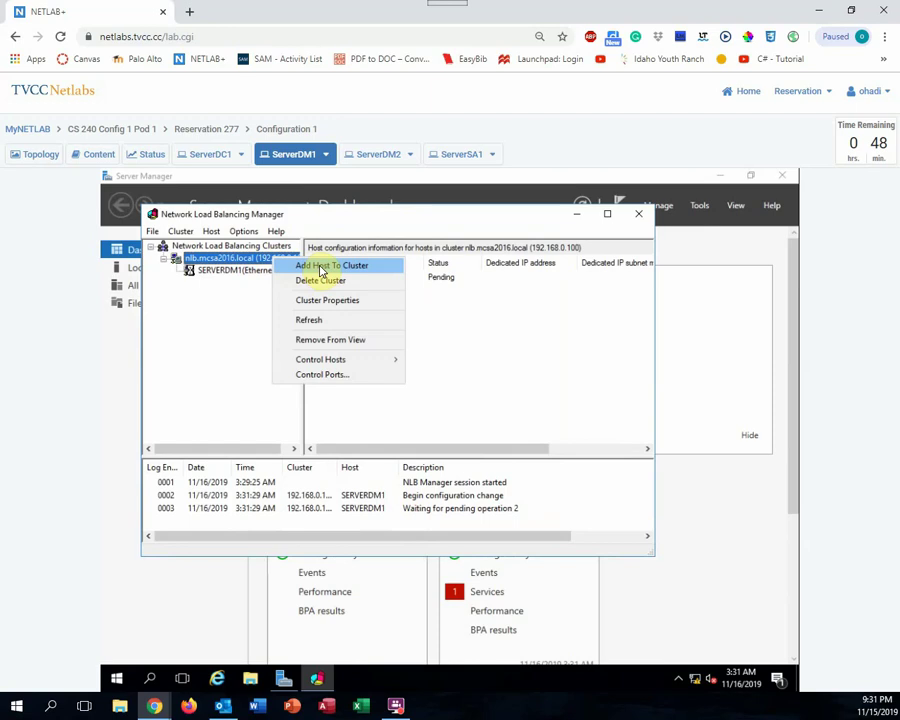
pyautogui.click(321, 268)
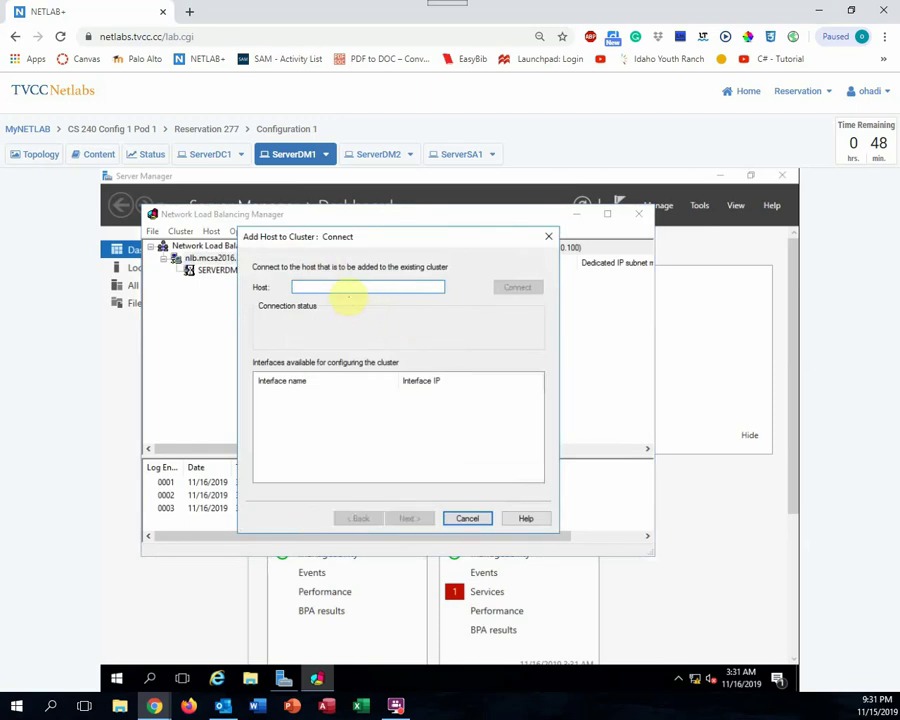
pyautogui.write('Server')
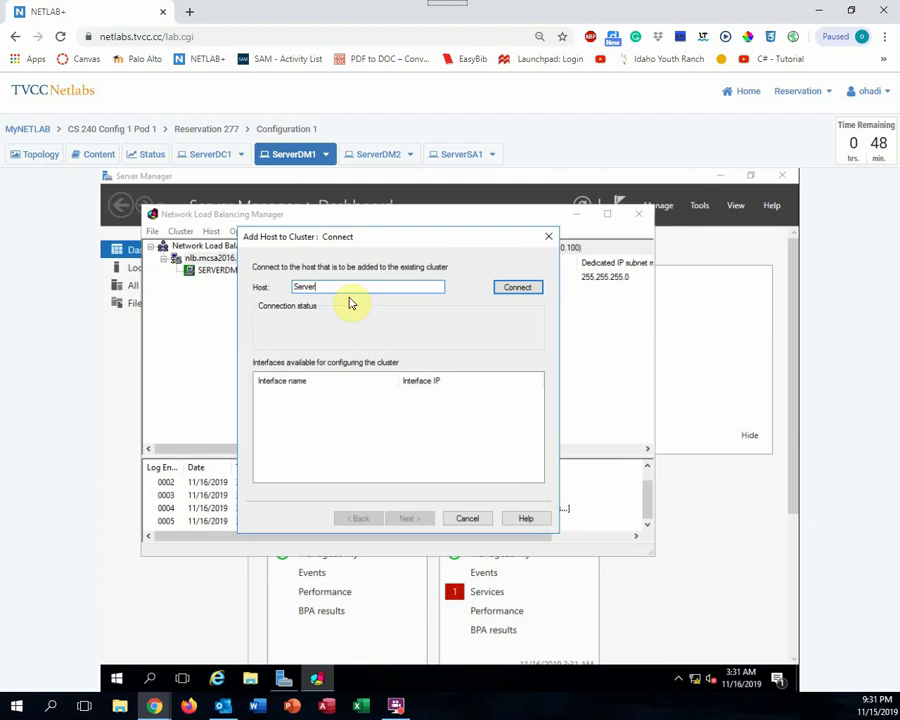
pyautogui.write('DM2')
pyautogui.click(514, 289)
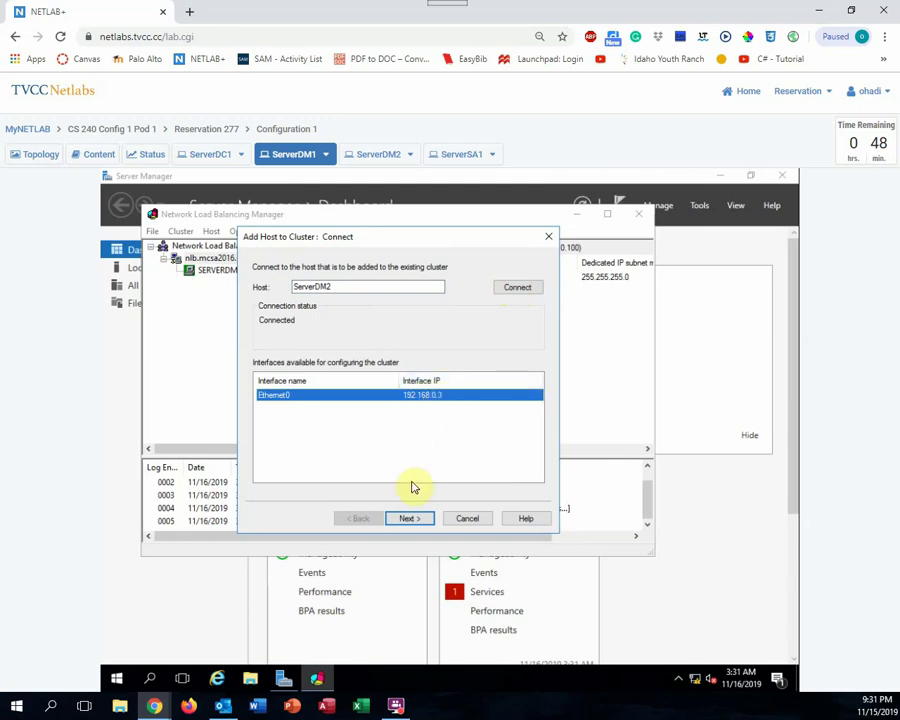
pyautogui.click(411, 521)
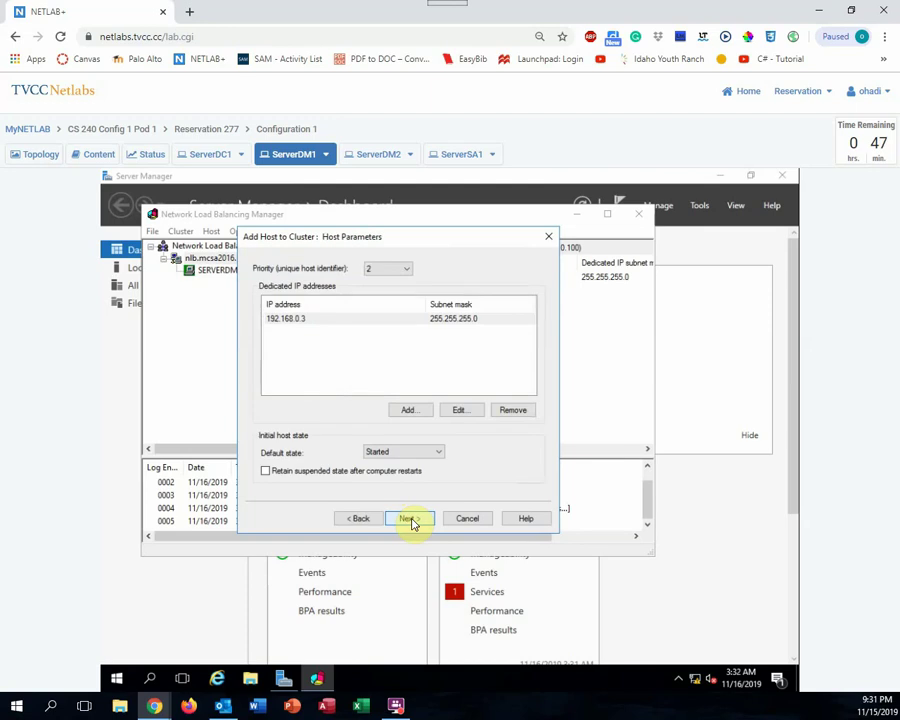
pyautogui.click(412, 521)
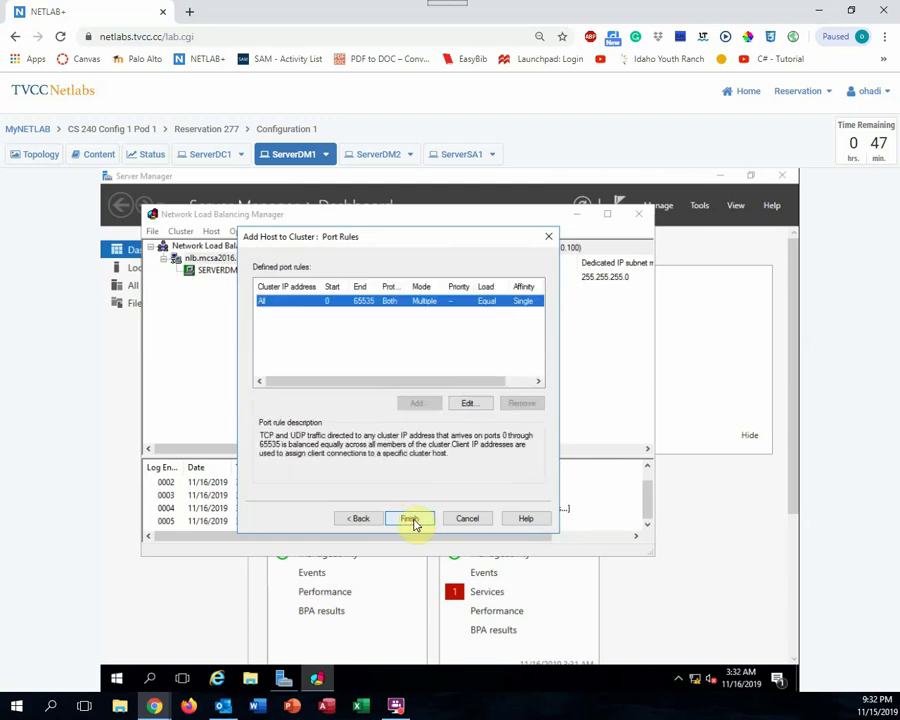
pyautogui.click(412, 522)
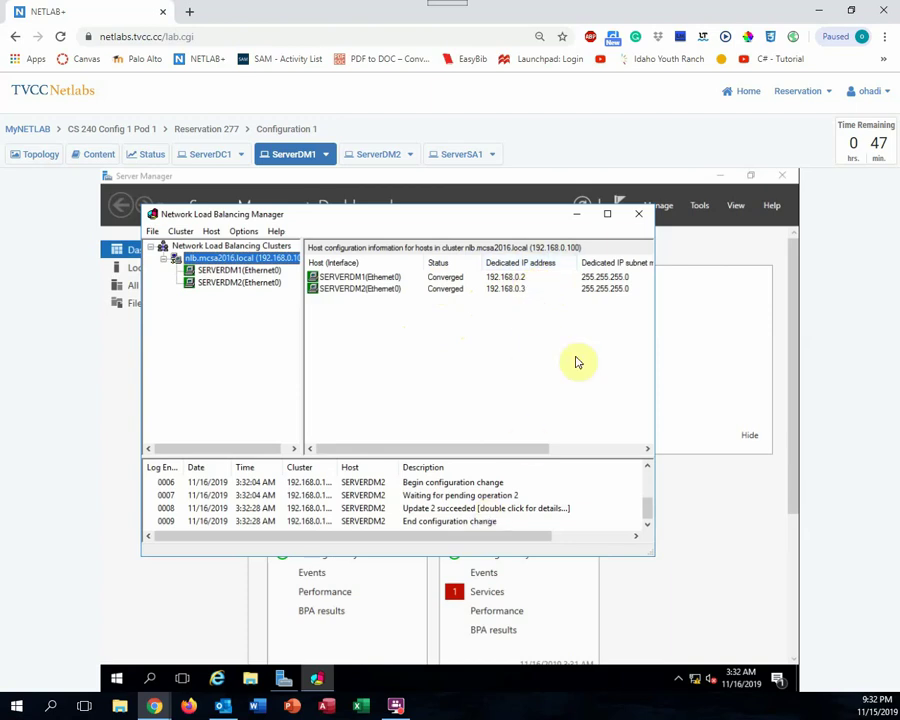
pyautogui.click(638, 218)
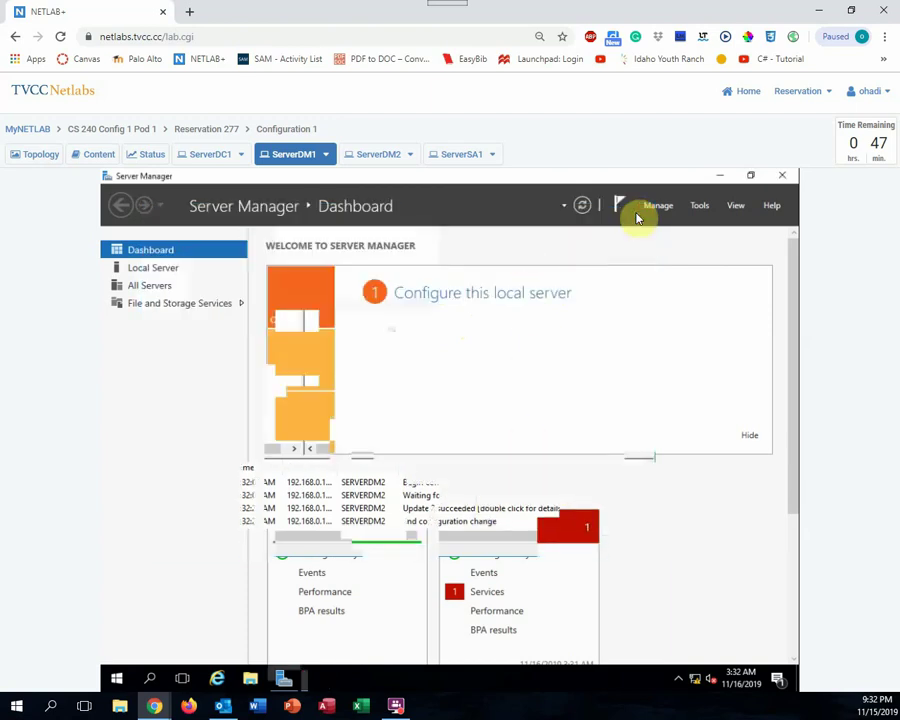
# Switch to ServerDC1 and ping nlb from its PowerShell window to test the cluster
pyautogui.click(212, 158)
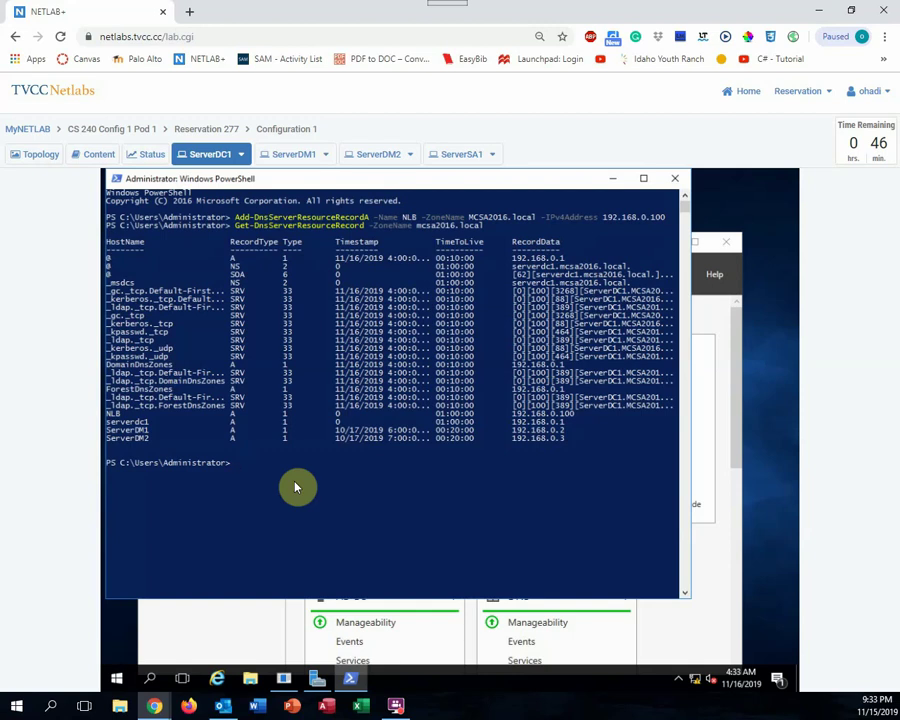
pyautogui.write('pi')
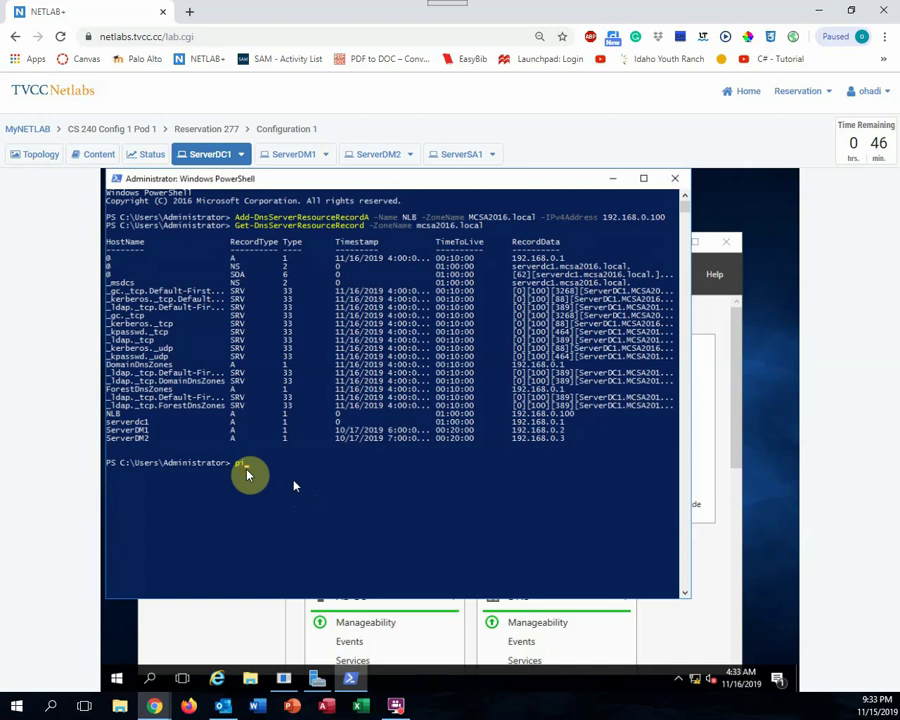
pyautogui.click(249, 475)
pyautogui.write('ng ')
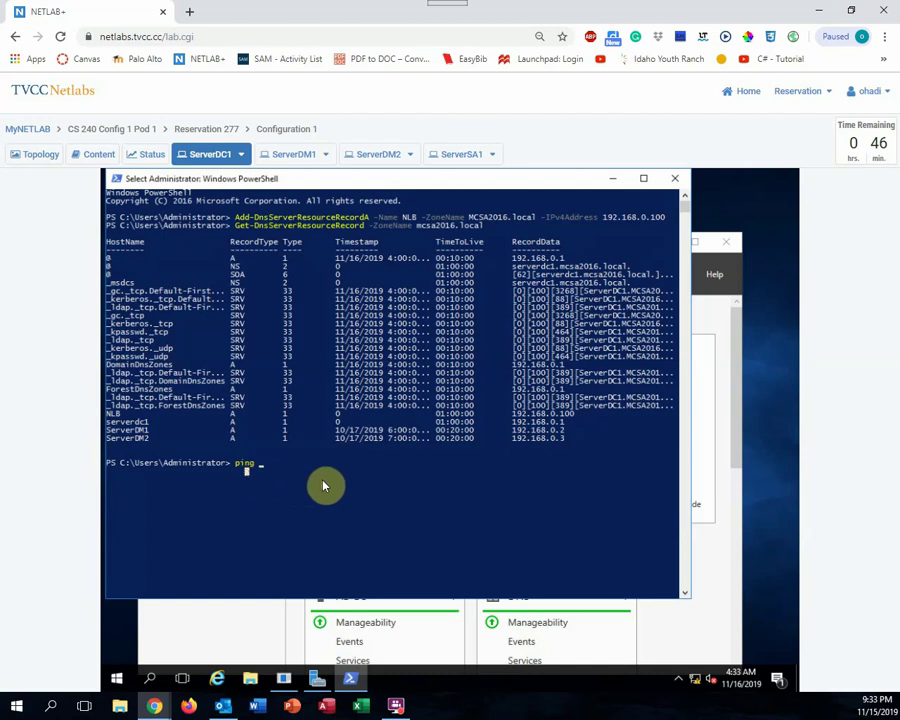
pyautogui.write('nlb')
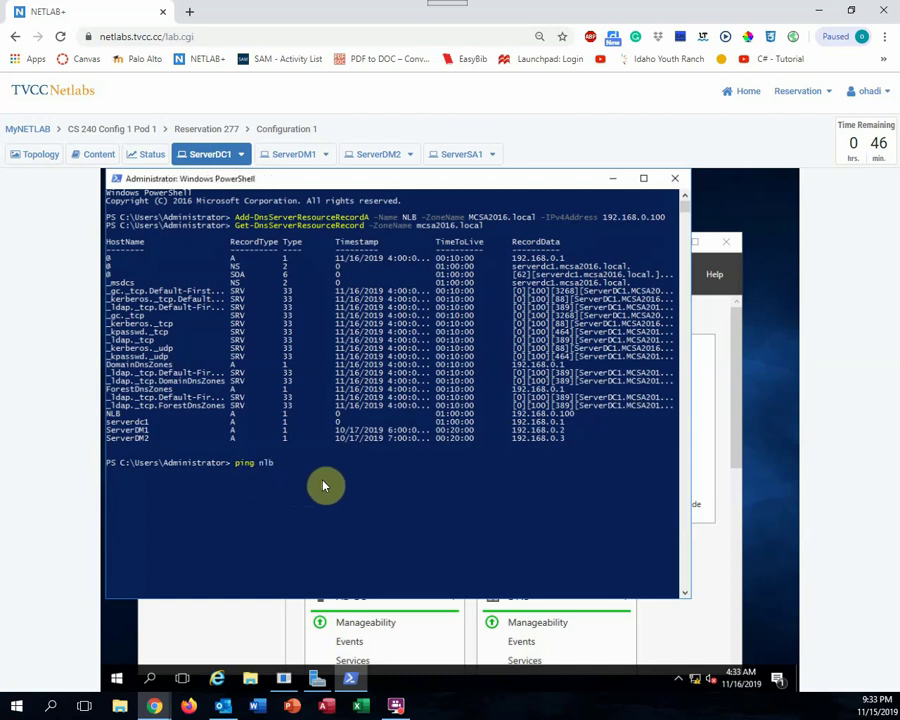
pyautogui.press('Return')
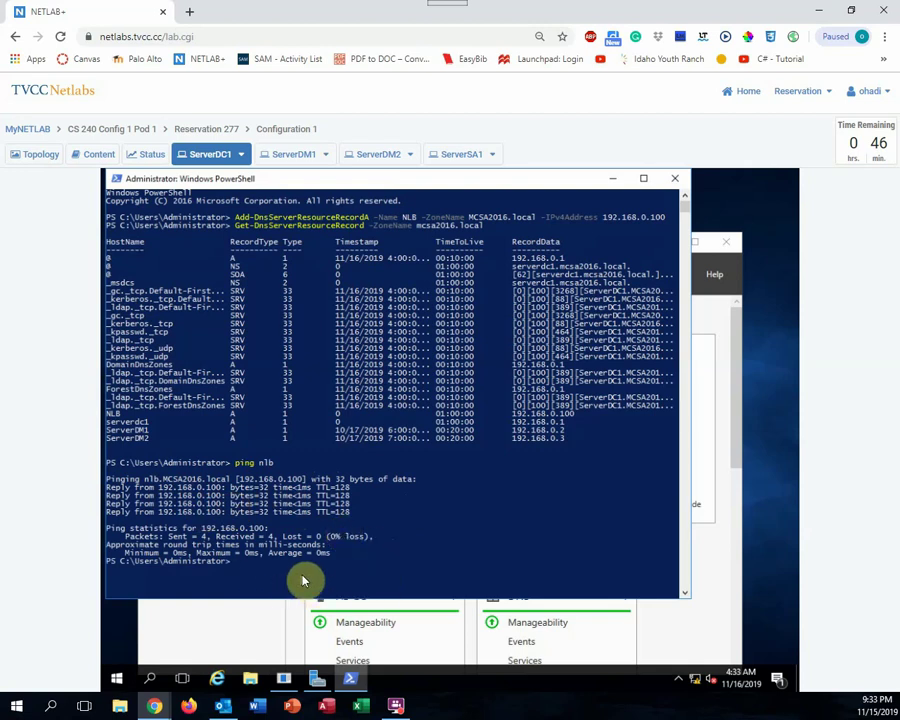
# Display the ARP cache with arp -a to check the cluster's physical address, and close PowerShell
pyautogui.write('arp -a')
pyautogui.press('Return')
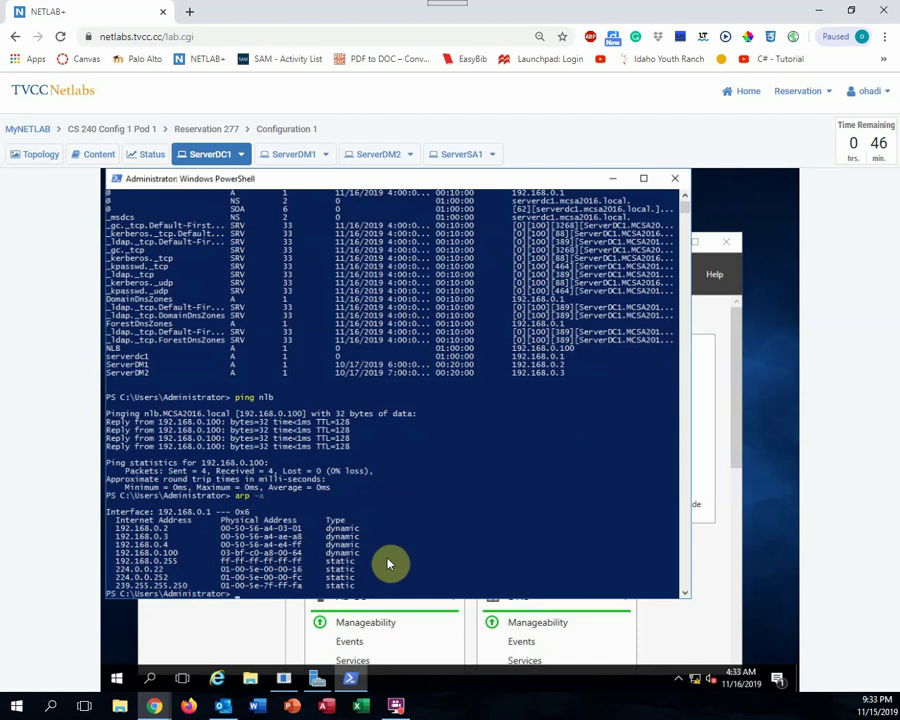
pyautogui.click(674, 182)
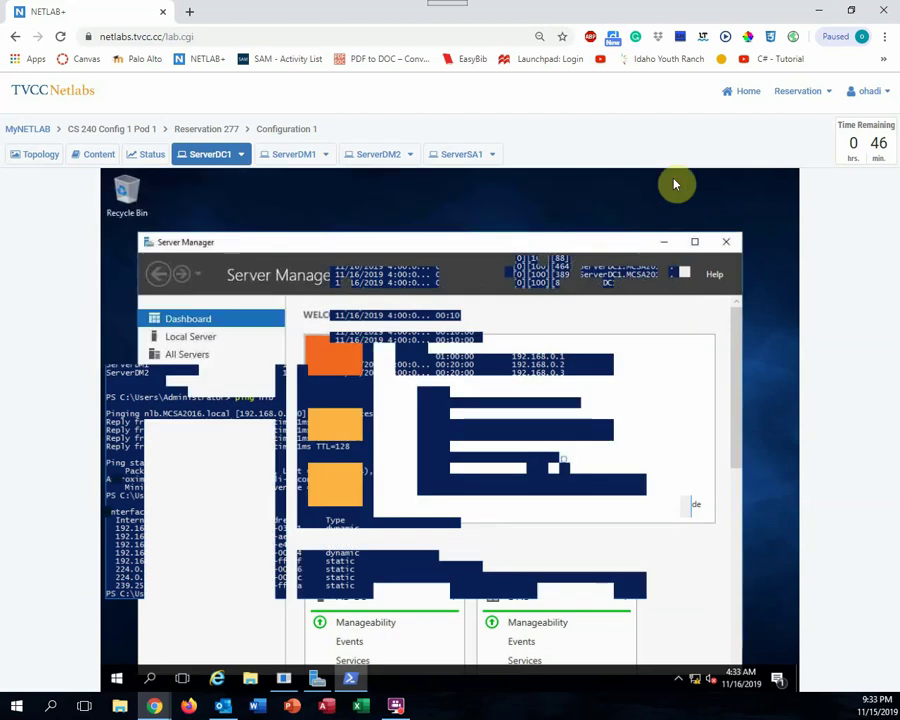